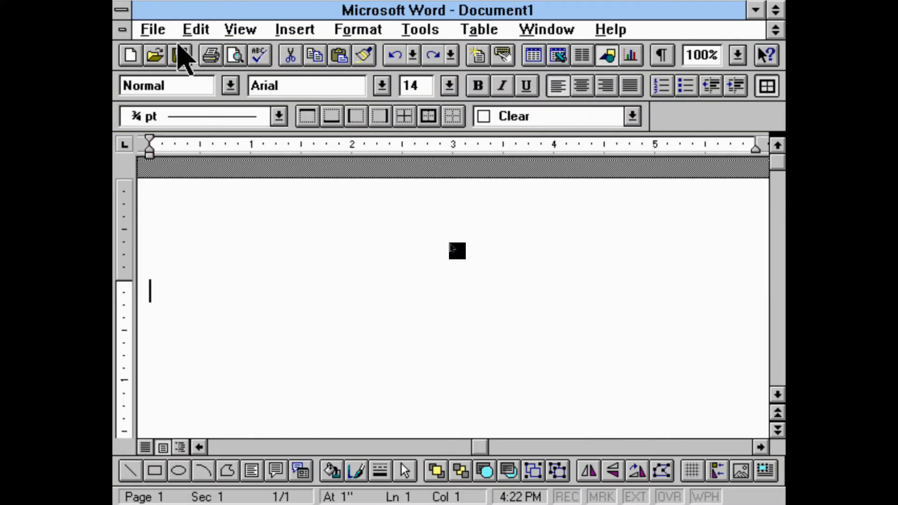
left_click(161, 28)
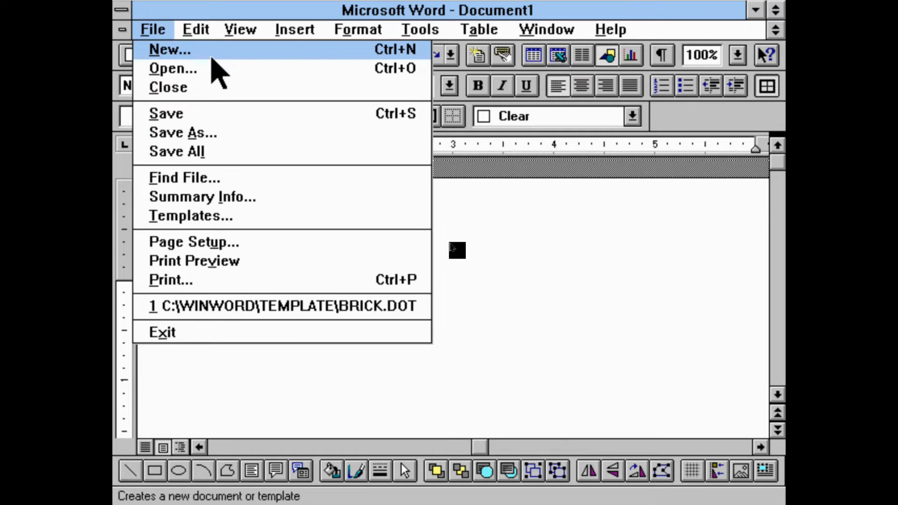
left_click(198, 25)
left_click(198, 26)
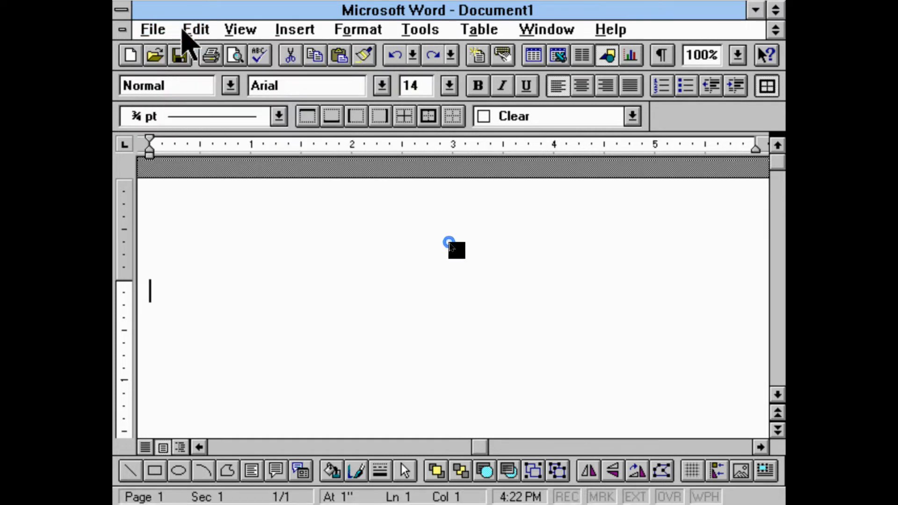
left_click(154, 30)
left_click(154, 50)
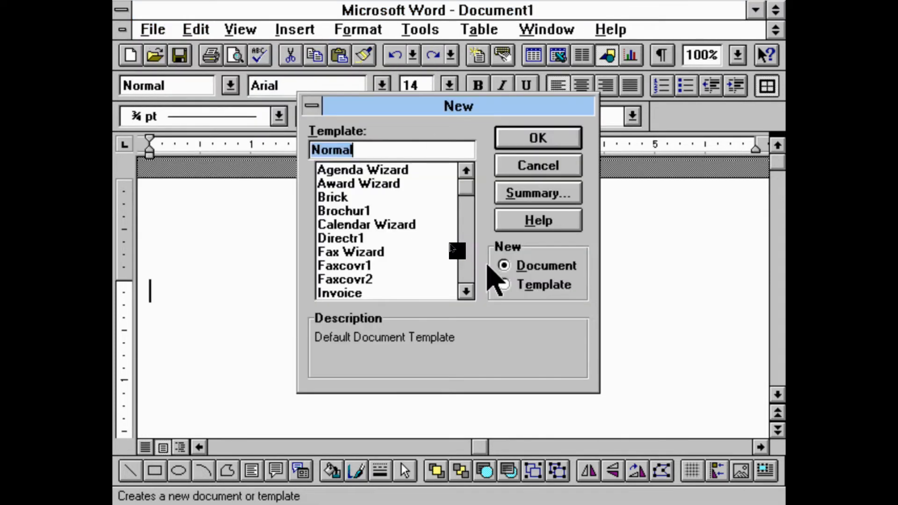
left_click(378, 197)
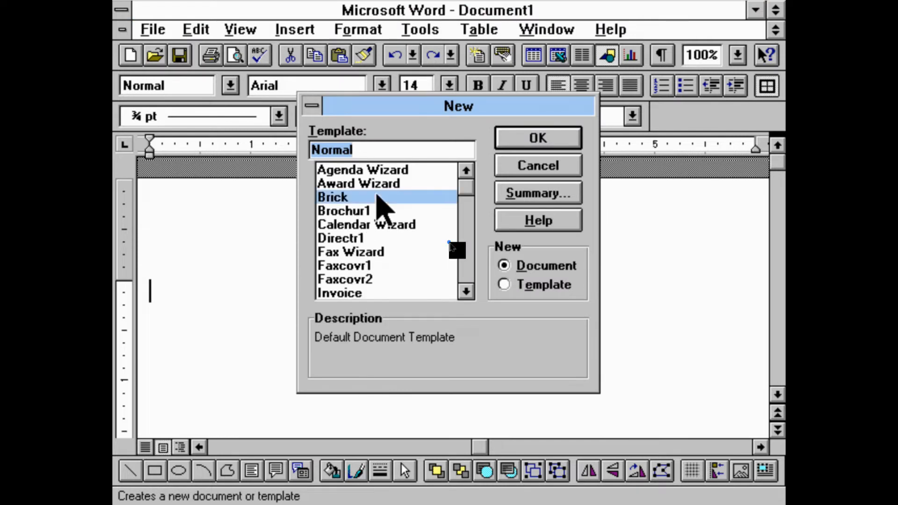
left_click(545, 175)
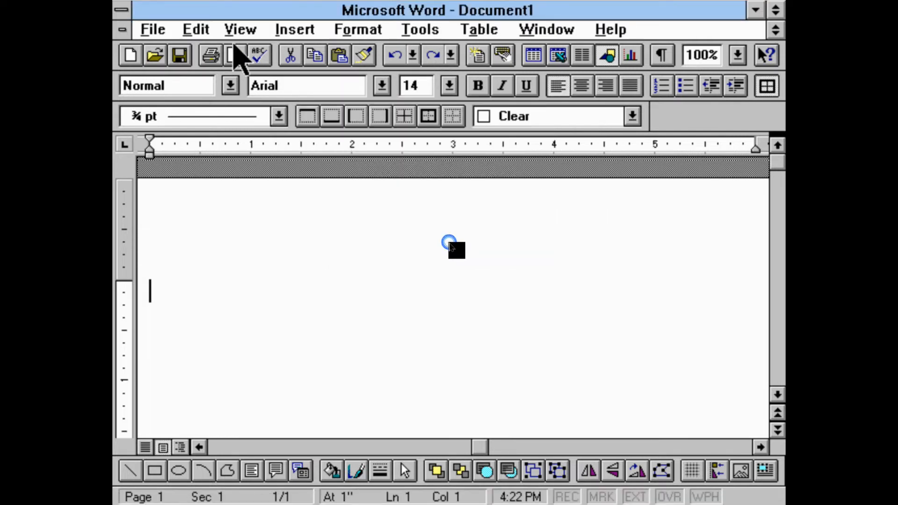
Create a new document from the Brick template
left_click(156, 29)
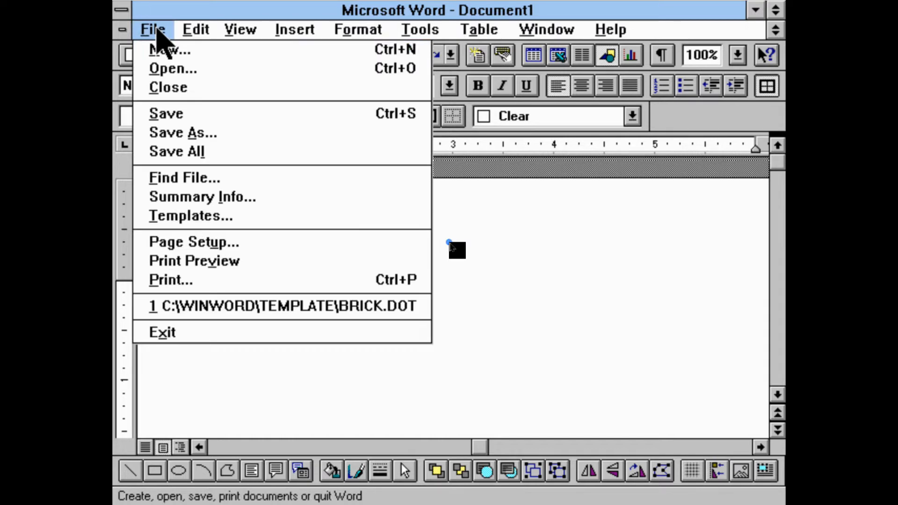
left_click(159, 52)
left_click(421, 199)
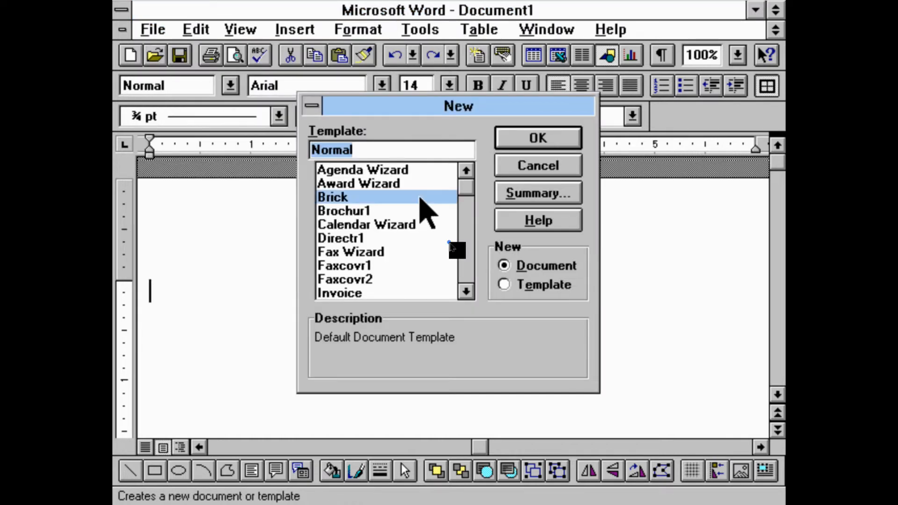
left_click(517, 149)
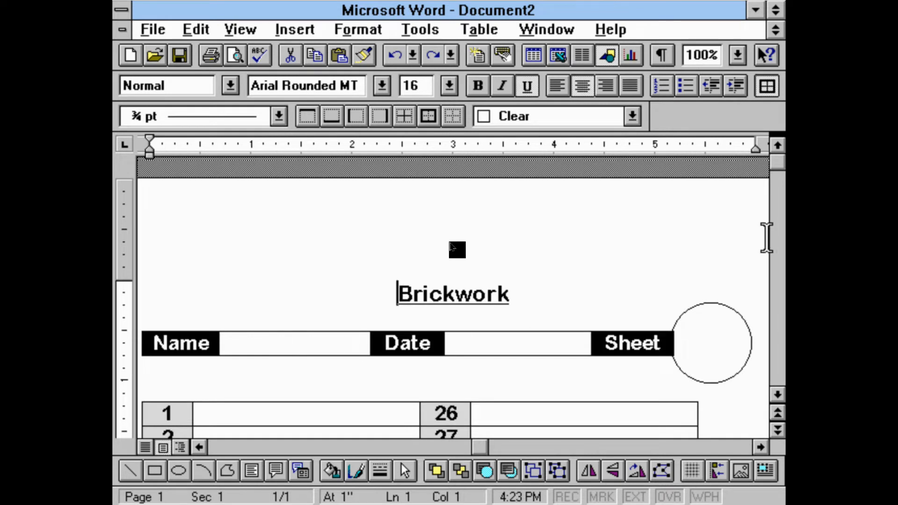
Look through the Brickwork sheet from its heading to the end of the numbered answer table
left_click_drag(775, 164, 775, 226)
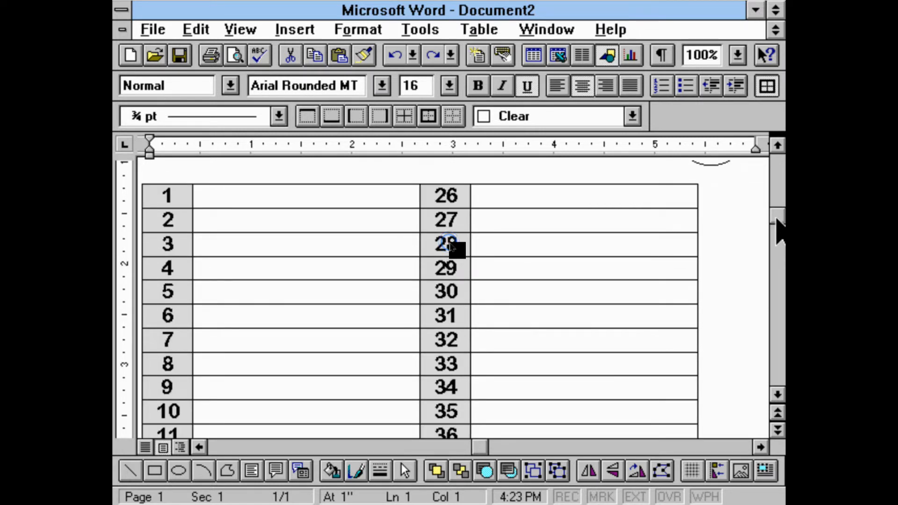
left_click_drag(781, 172, 781, 171)
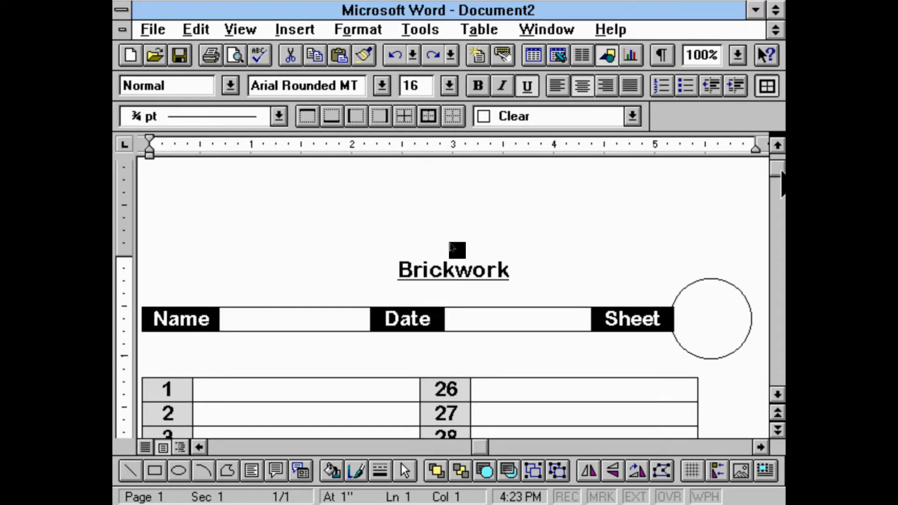
left_click(449, 242)
scroll(449, 242, "down", 15)
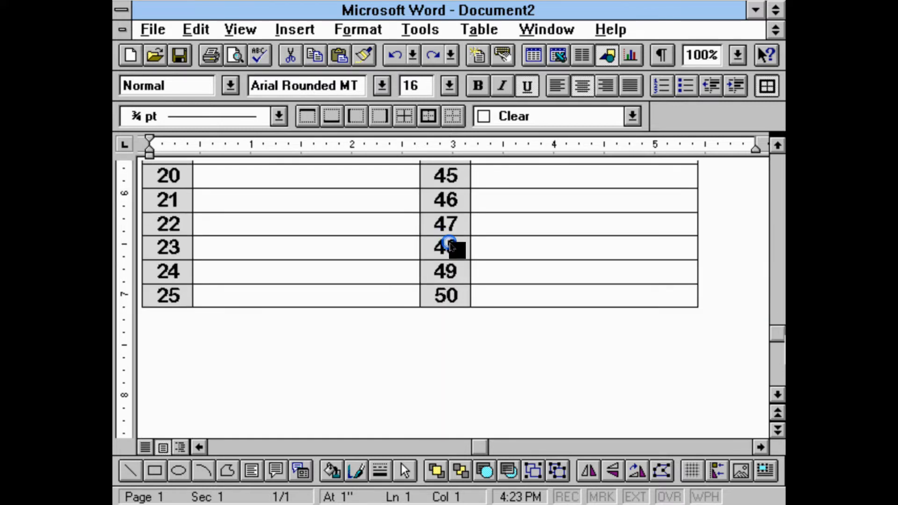
scroll(449, 241, "up", 15)
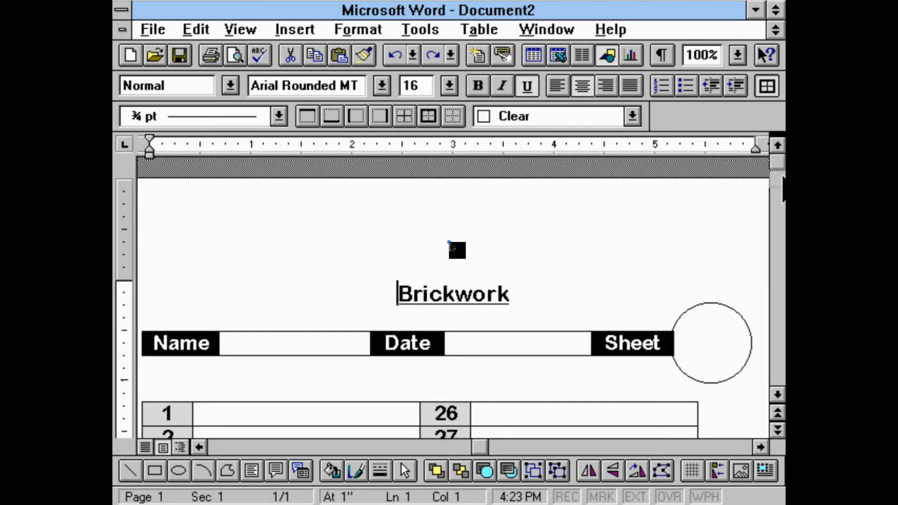
scroll(449, 242, "down", 5)
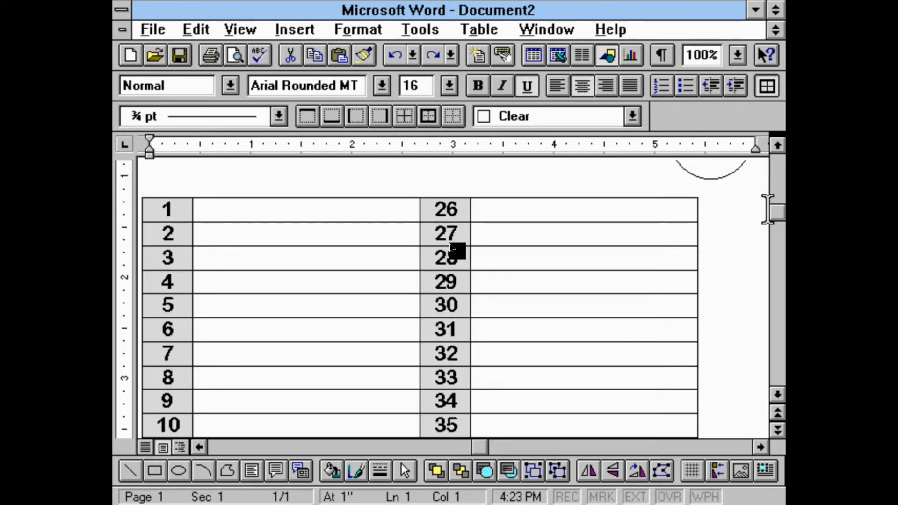
left_click_drag(773, 220, 773, 206)
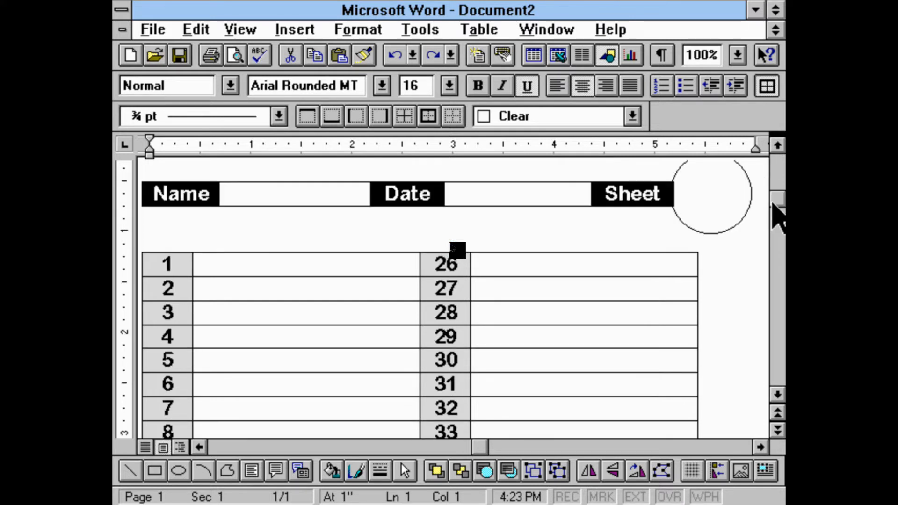
Left-align both blank answer columns of the table, beside numbers 1–25 and 26–50
left_click(361, 264)
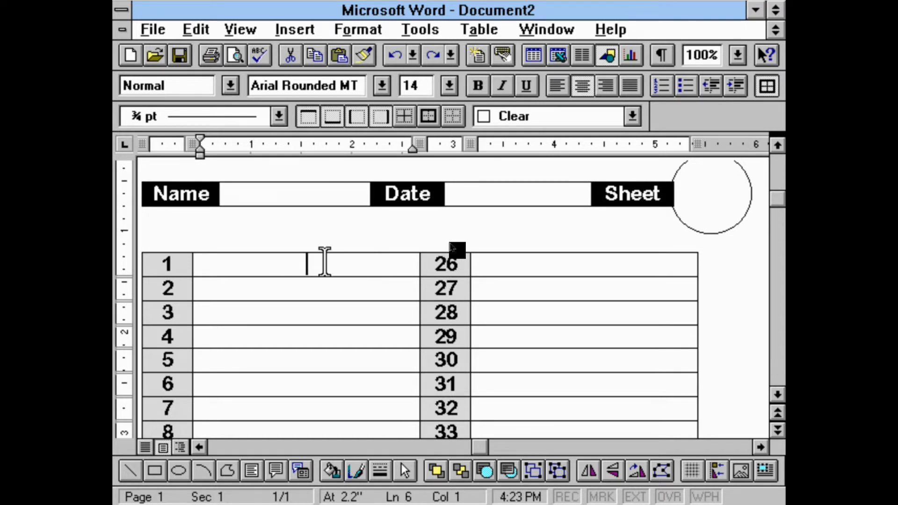
left_click(335, 251)
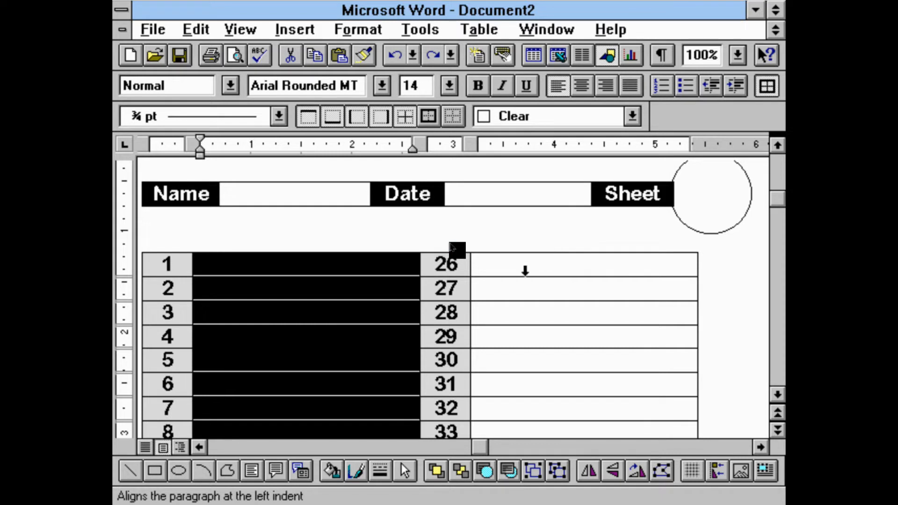
left_click(525, 270)
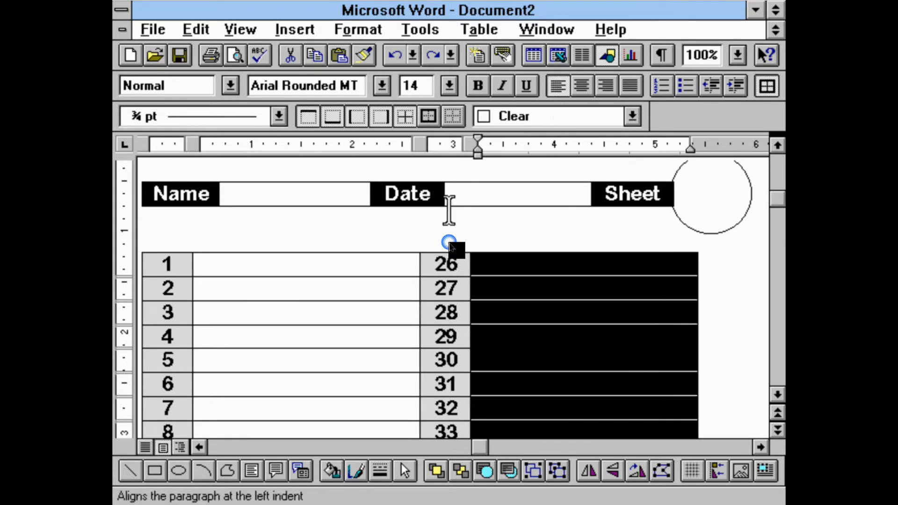
left_click(321, 251)
Enter 2 as the answer for number 1 and return to the heading area above the table
left_click(323, 267)
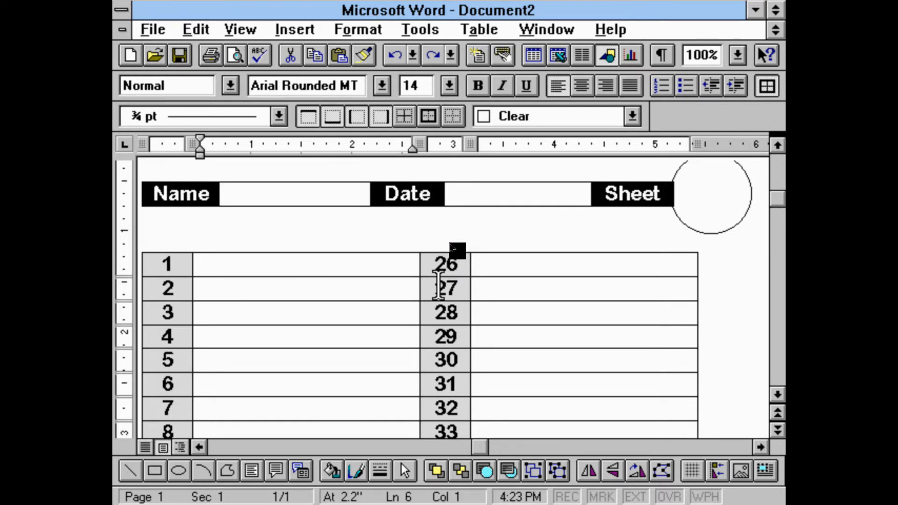
key("Down")
key("Up")
type("2")
key("Down")
key("Up")
key("Up")
key("Up")
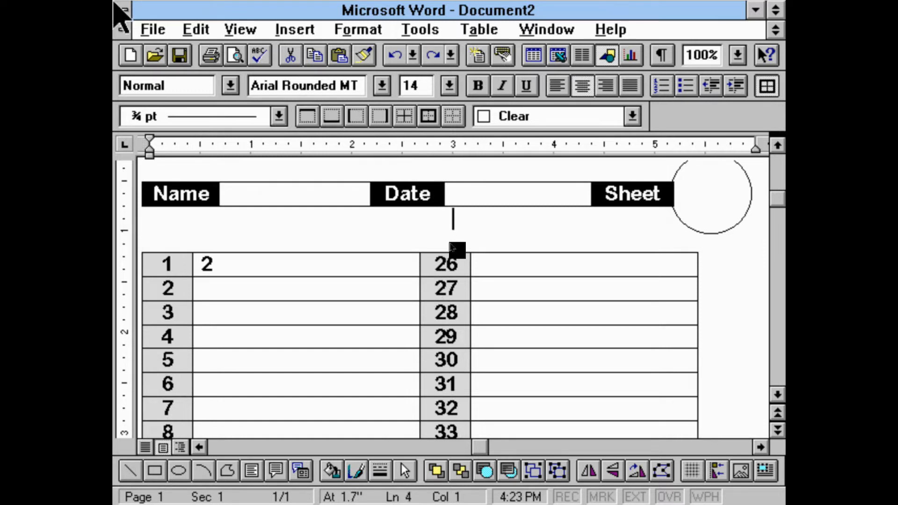
Try "The Flying Scotsman" and "TFS" as the entry in the sheet's Name cell
left_click(313, 196)
type("The Flying Scotsman")
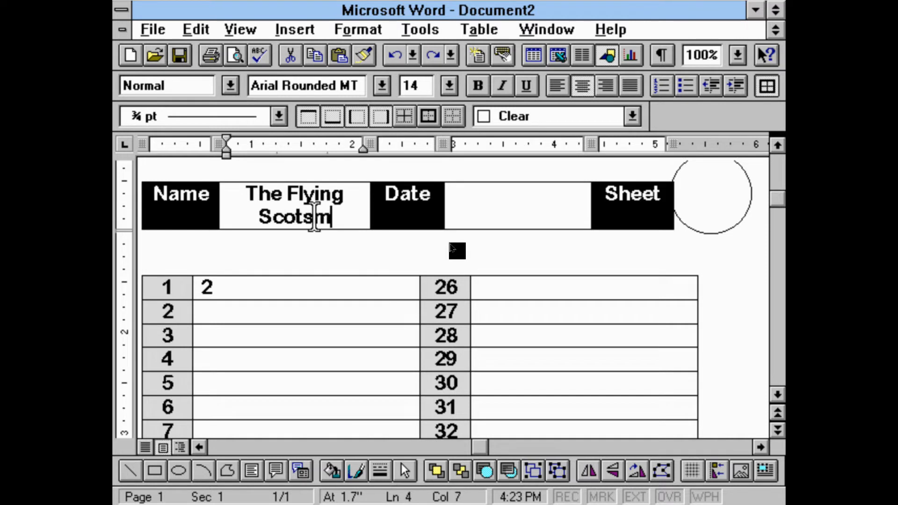
key("ctrl+shift+Left")
key("ctrl+shift+Left")
Replace the Name entry with the person's first name and move to the empty Date cell
key("ctrl+shift+Left")
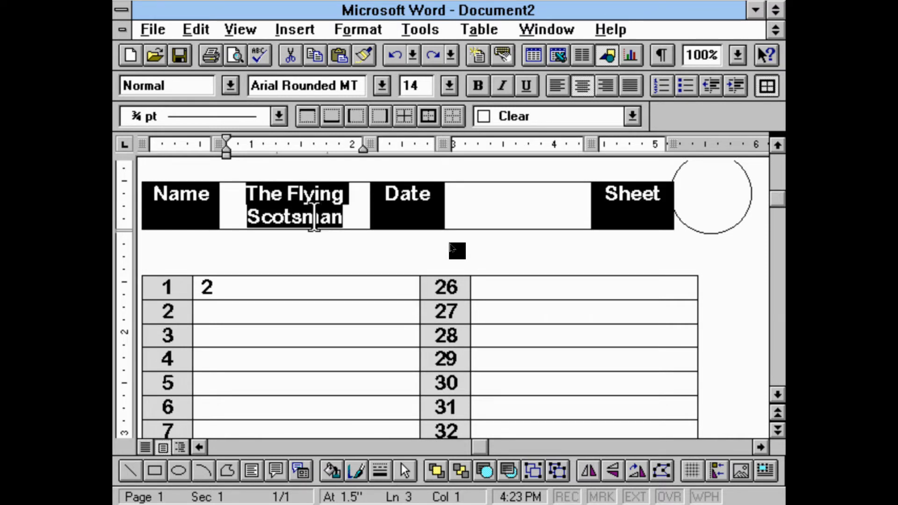
type("TFS")
key("ctrl+shift+Left")
type("Jay")
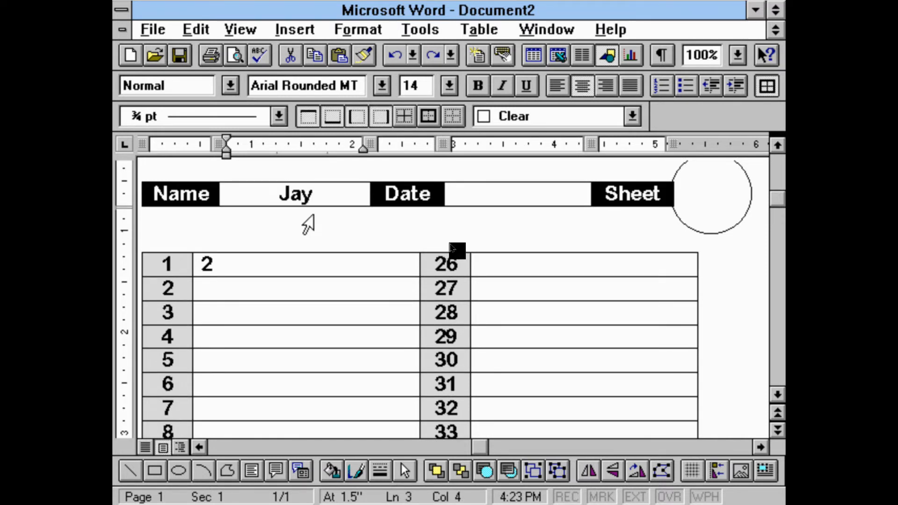
key("Right")
key("Right")
key("Right")
key("Right")
key("Right")
key("Right")
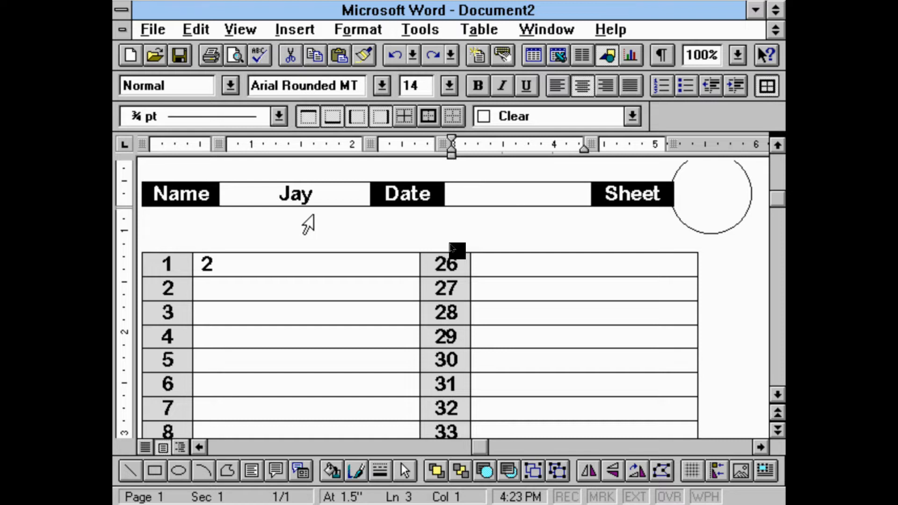
Try 18-09-2014 as the sheet's date and clear it again
type("18-09-2014")
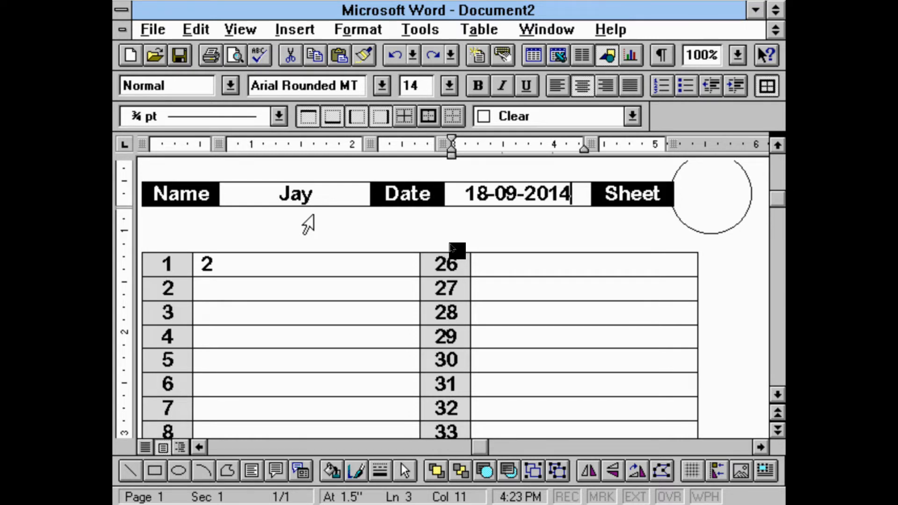
key("shift+Left")
key("shift+Left")
key("shift+Left")
key("shift+Left")
key("shift+Left")
key("shift+Left")
key("shift+Left")
key("shift+Left")
key("shift+Left")
key("shift+Left")
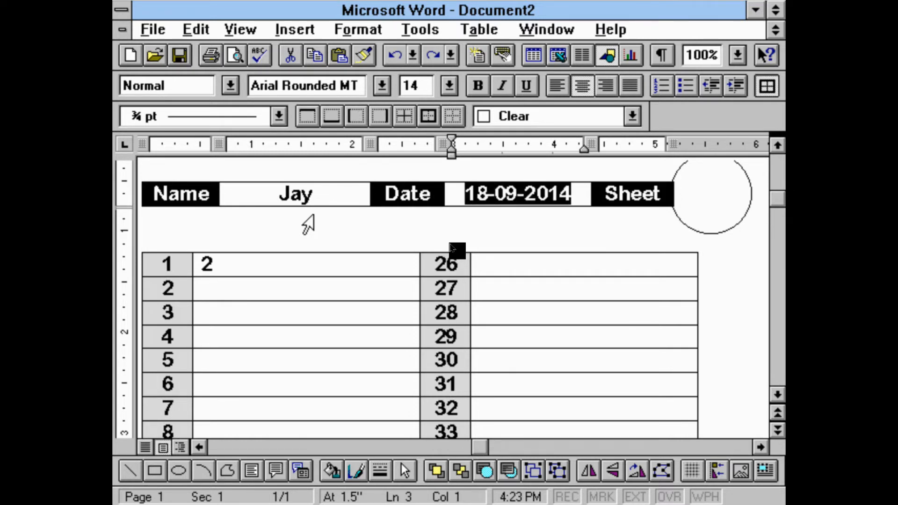
key("Delete")
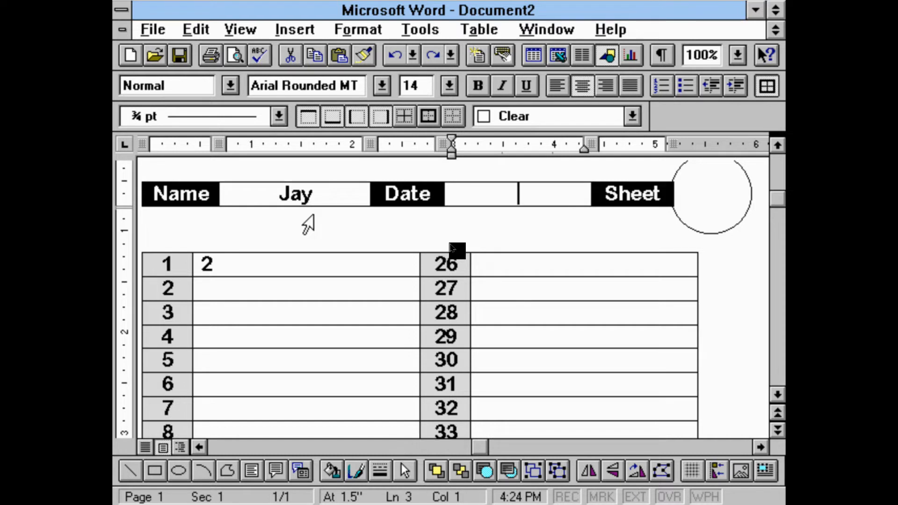
Enter 20-08-2019 as the sheet's date
type("2")
key("BackSpace")
type("20-08")
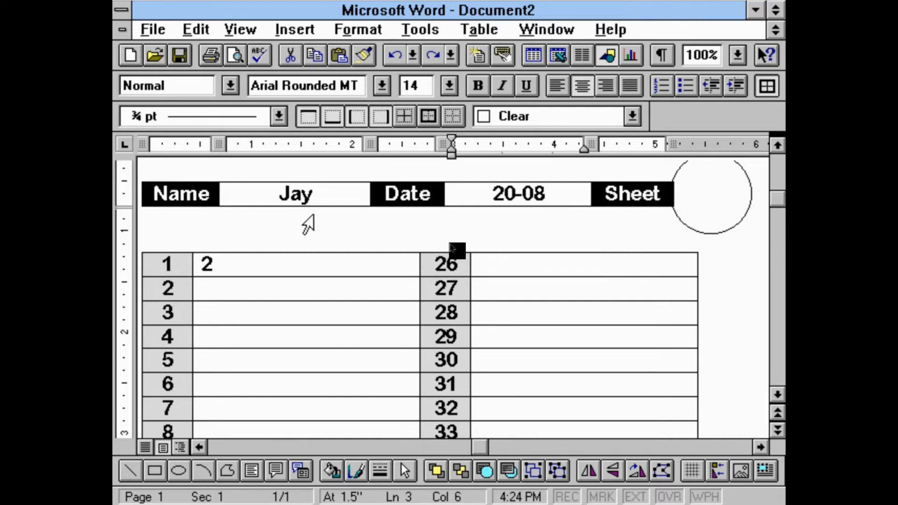
type("-2019")
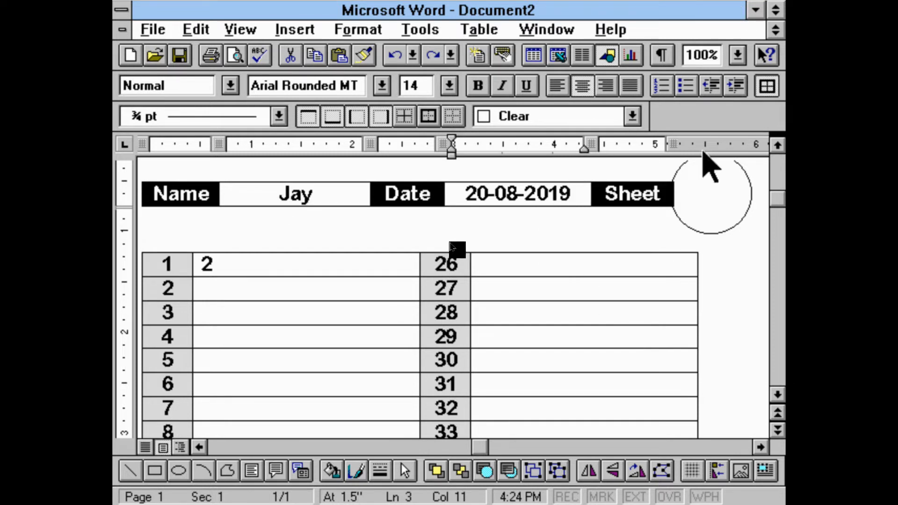
Enter C10 as the sheet code inside the circle beside the Sheet label
left_click(718, 199)
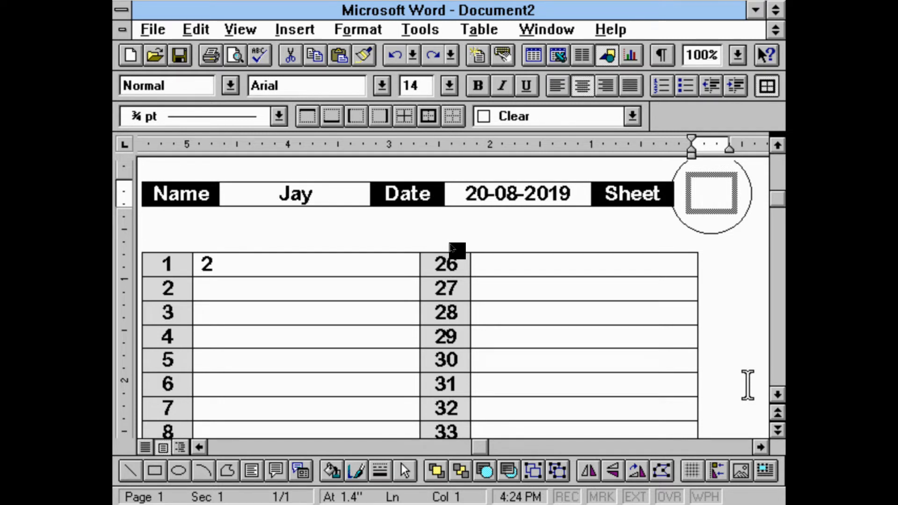
type("C7")
key("BackSpace")
type("10")
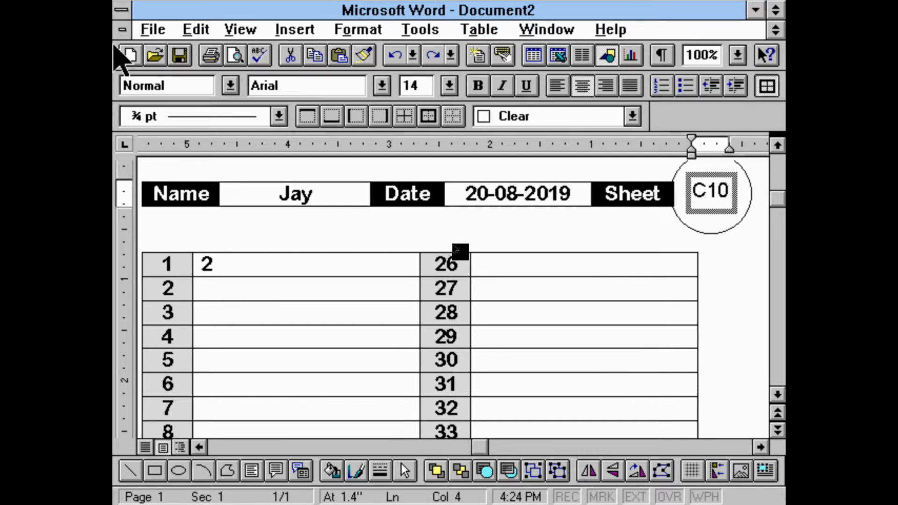
Enter 3/4 as the answer for number 2 and move on to the cell for number 3
left_click(266, 310)
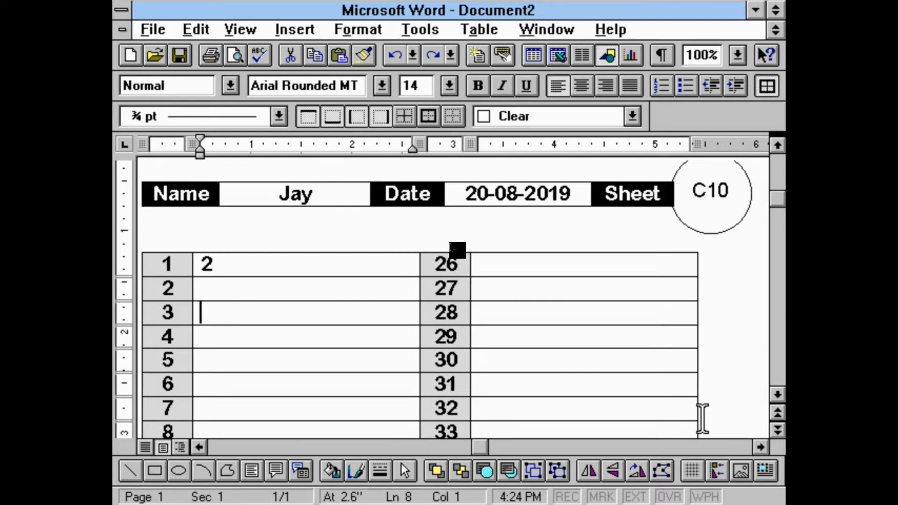
key("Up")
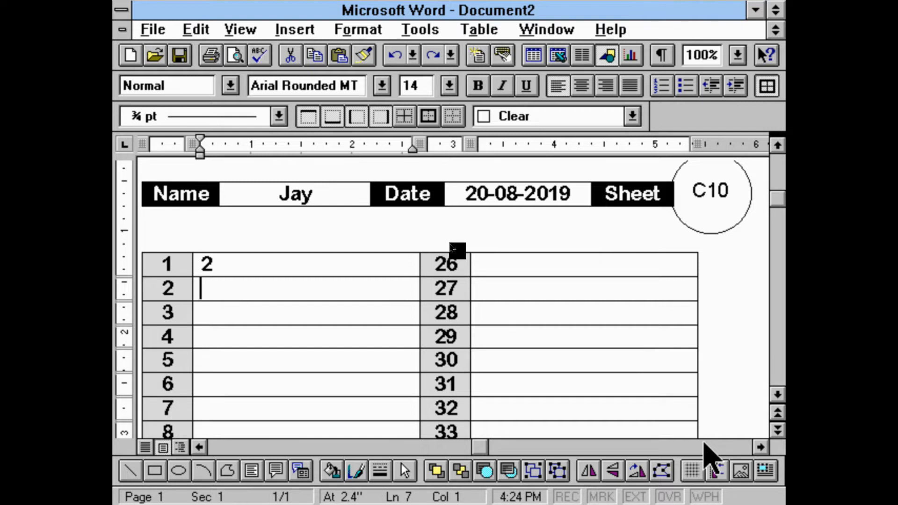
type("2")
key("BackSpace")
type("3/4")
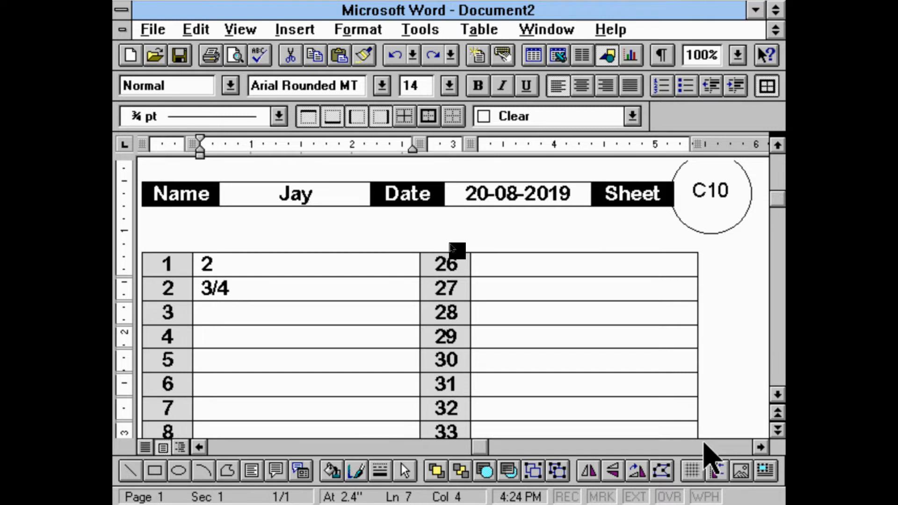
key("Down")
Start a new blank document
key("ctrl+n")
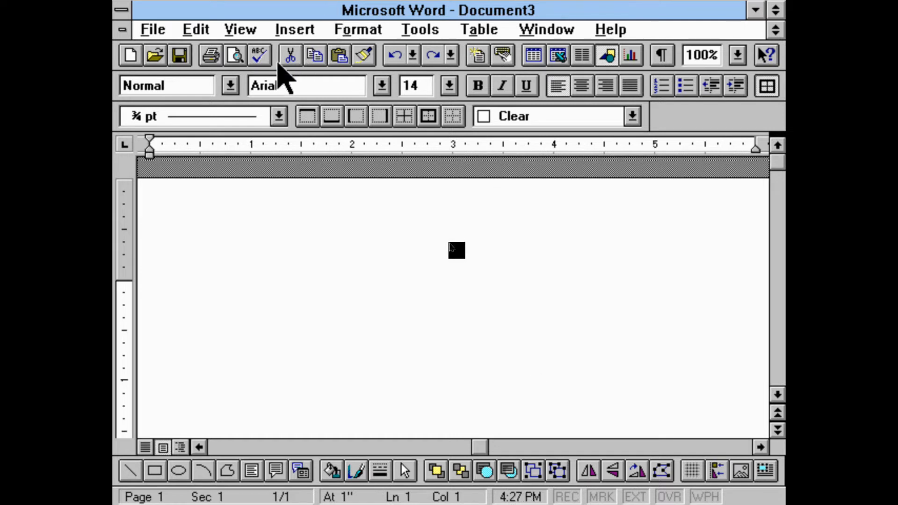
left_click(306, 36)
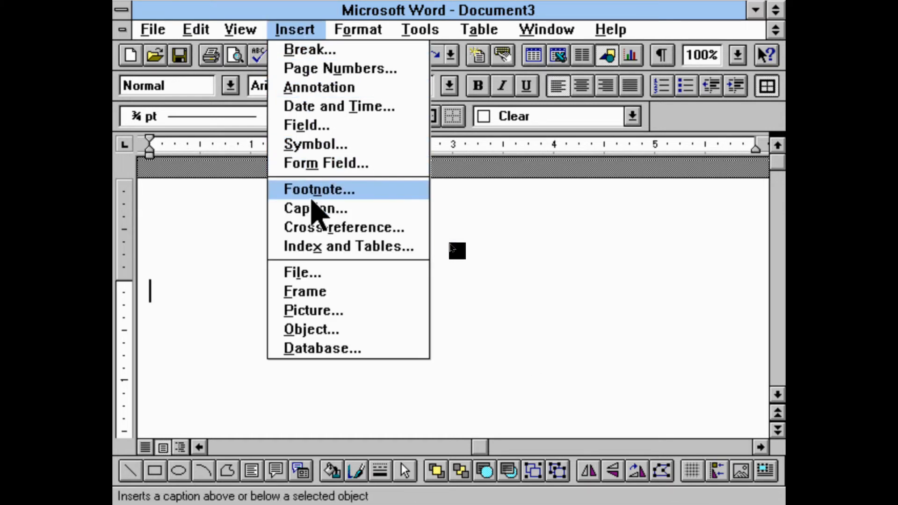
left_click(359, 329)
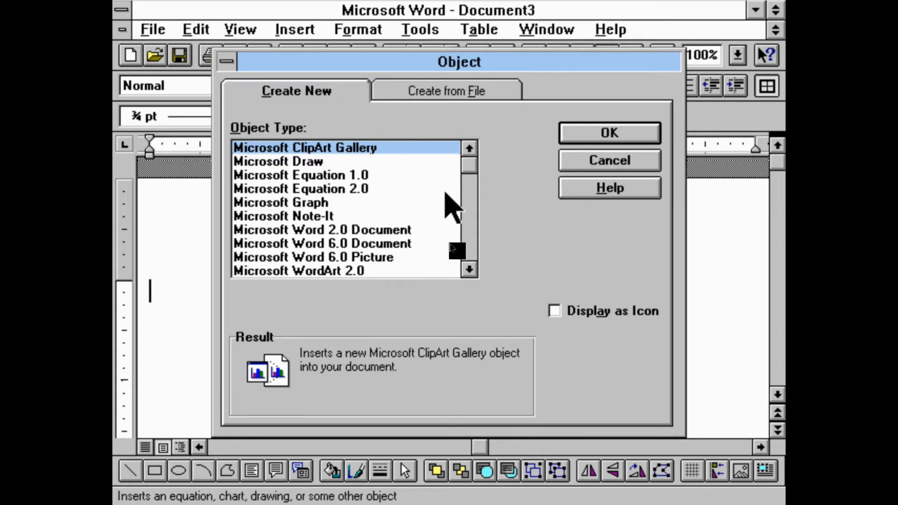
left_click(587, 164)
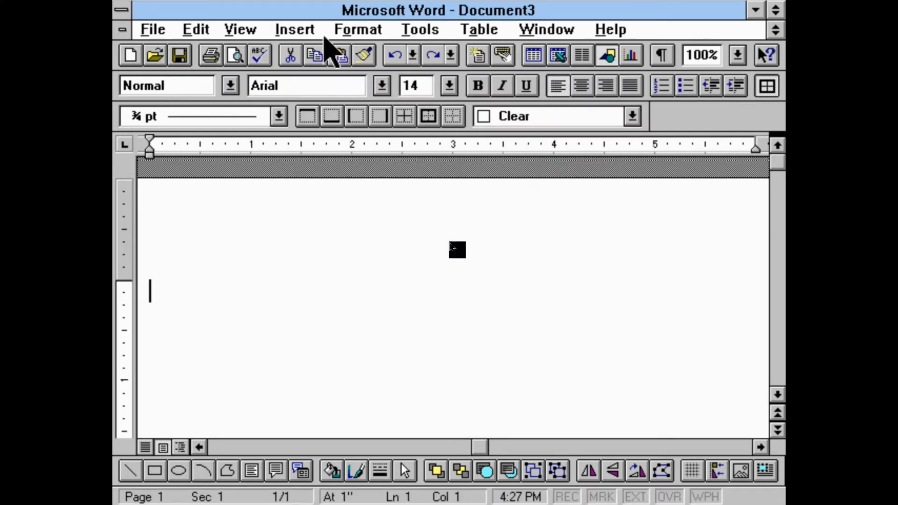
Insert a new Microsoft Equation 2.0 object and move the Equation toolbar above the equation box
left_click(282, 34)
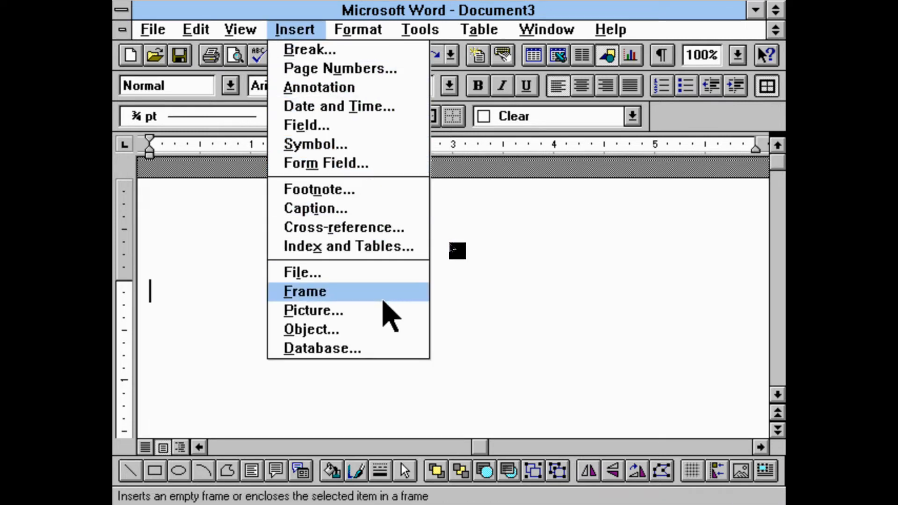
left_click(385, 330)
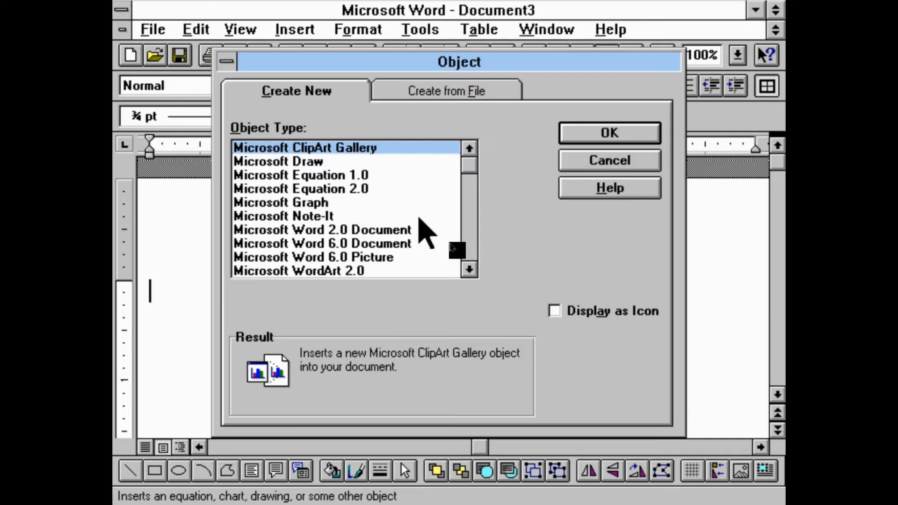
left_click(416, 188)
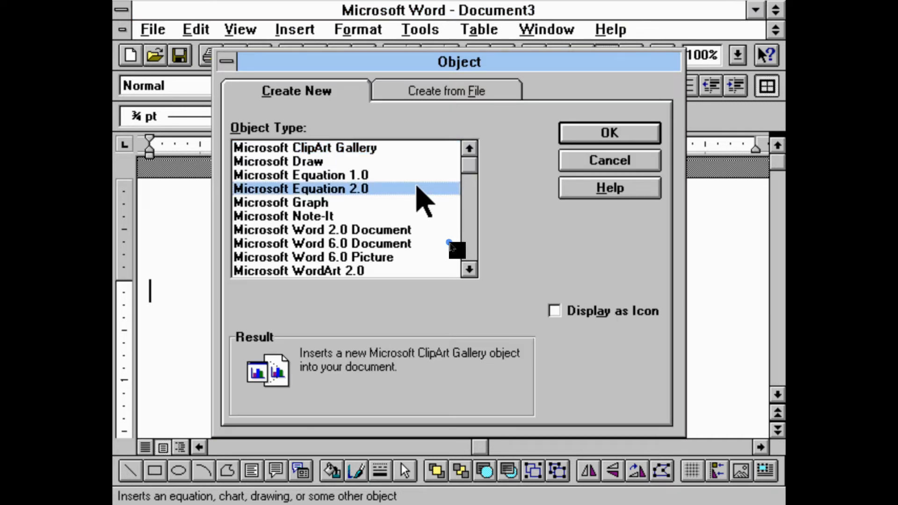
double_click(416, 188)
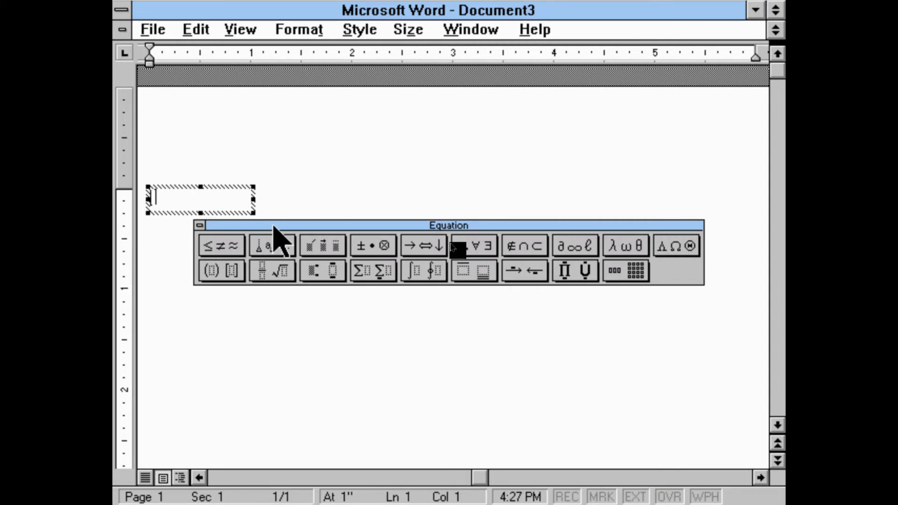
left_click_drag(274, 225, 275, 121)
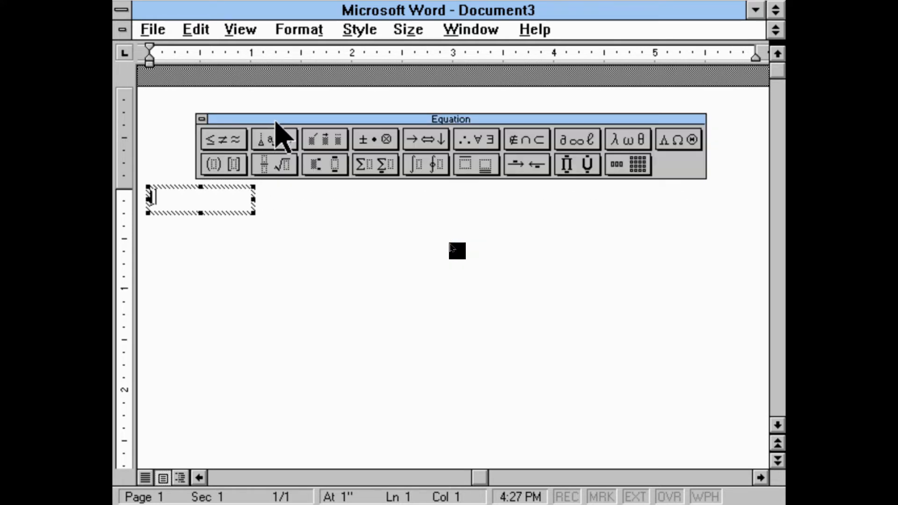
Examine the relation, bracket, spacing, embellishment, matrix and uppercase Greek palettes of the equation editor
left_click(245, 143)
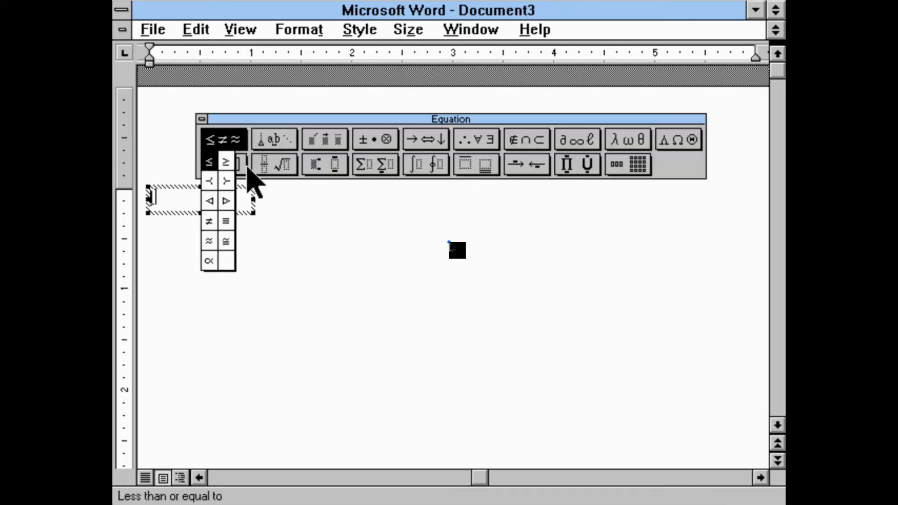
left_click(247, 164)
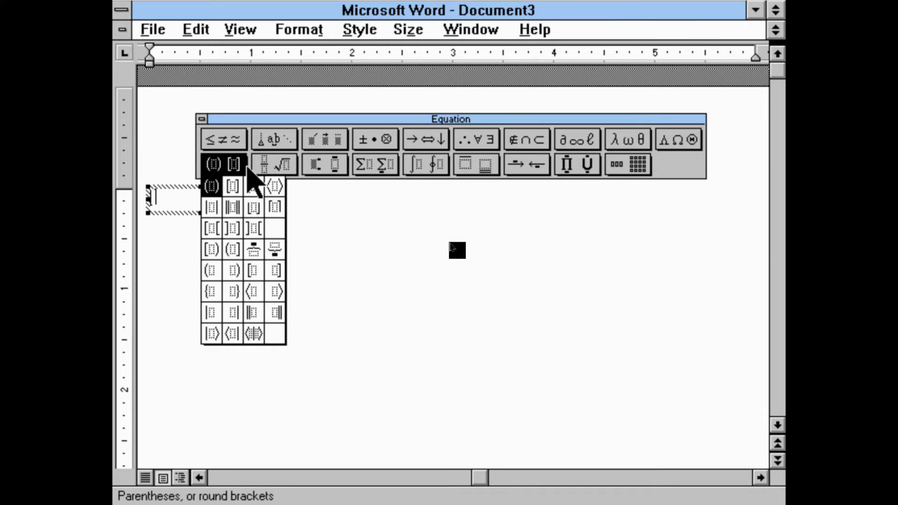
left_click(291, 141)
left_click(335, 141)
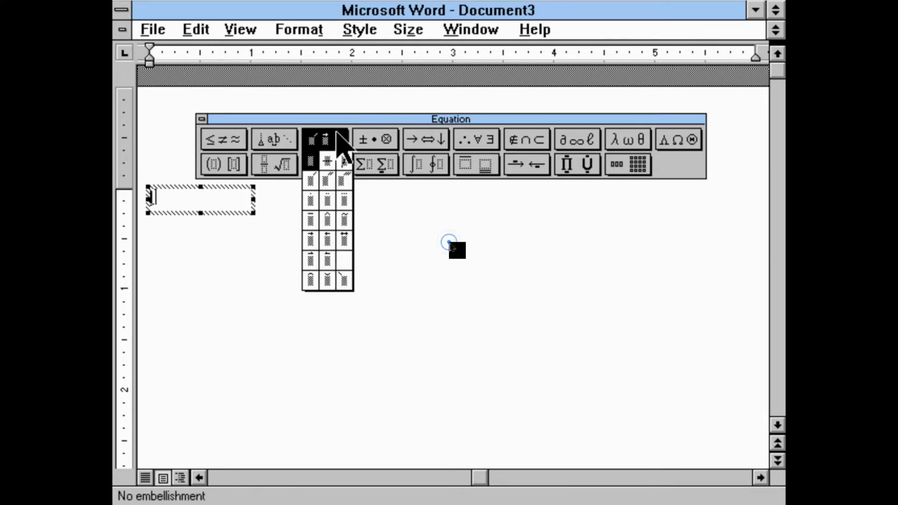
left_click(276, 133)
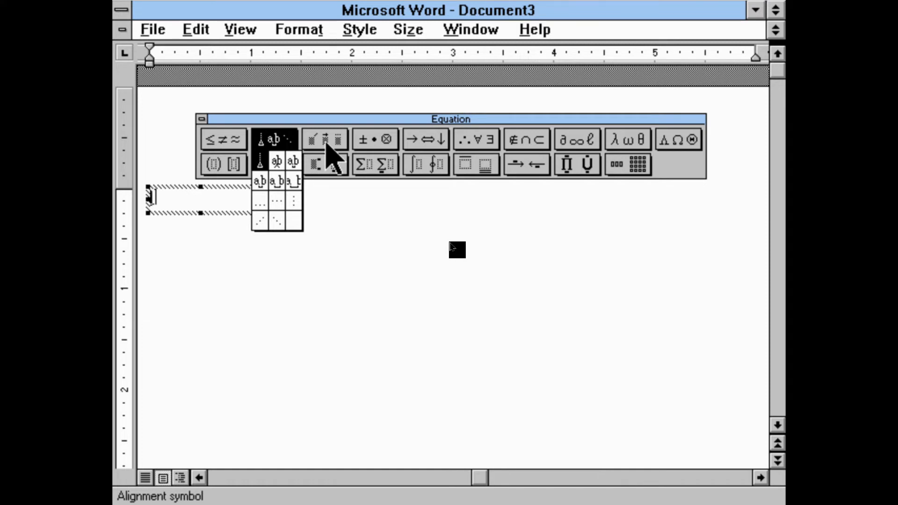
left_click(626, 163)
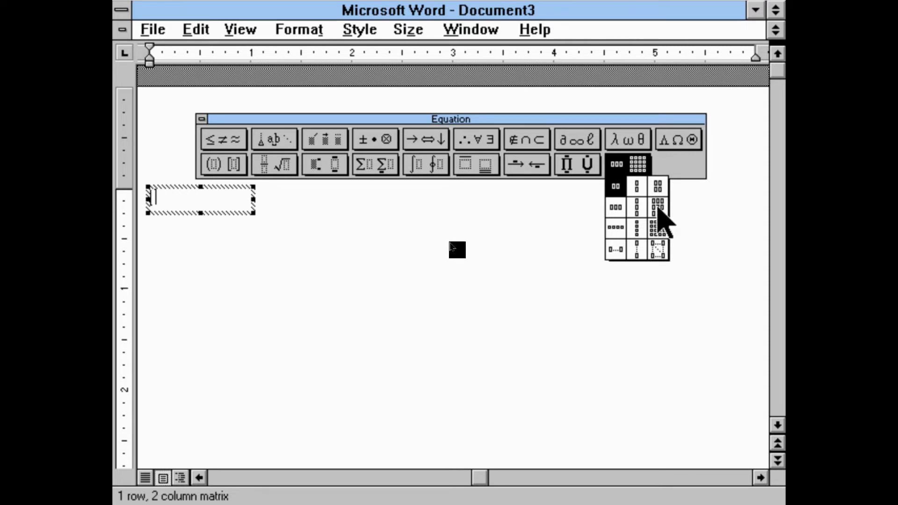
left_click(680, 159)
left_click(684, 143)
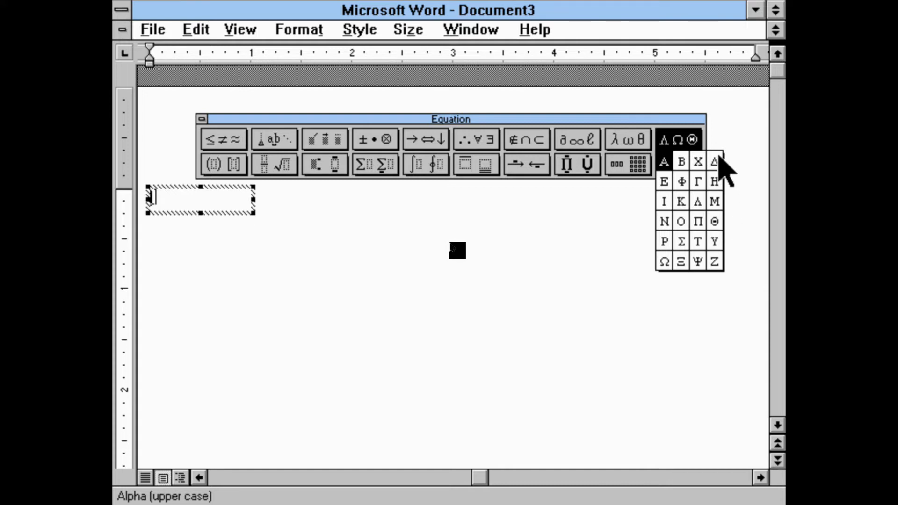
left_click(645, 141)
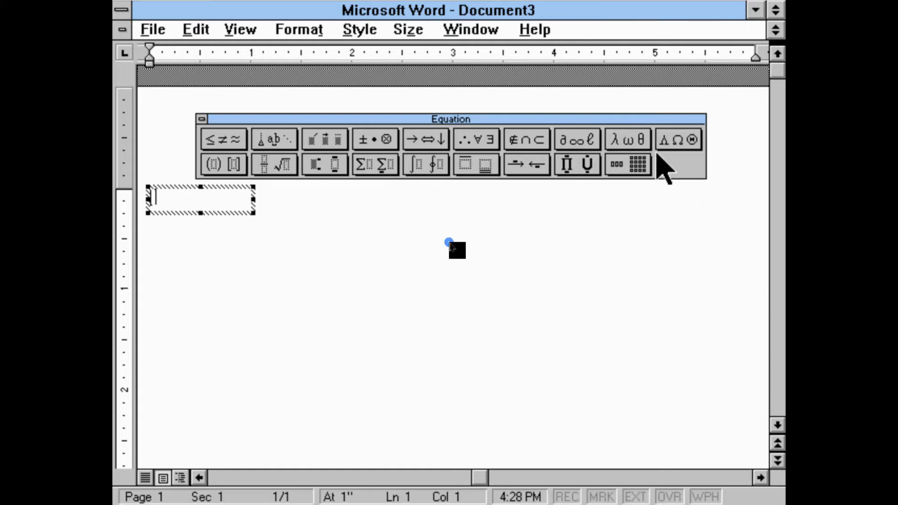
Insert a lowercase Greek lambda into the equation box
left_click(636, 143)
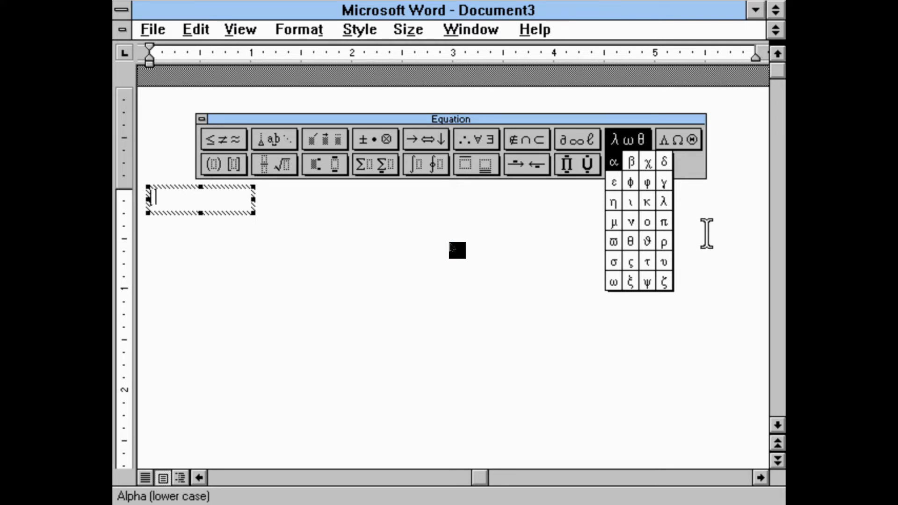
left_click(669, 205)
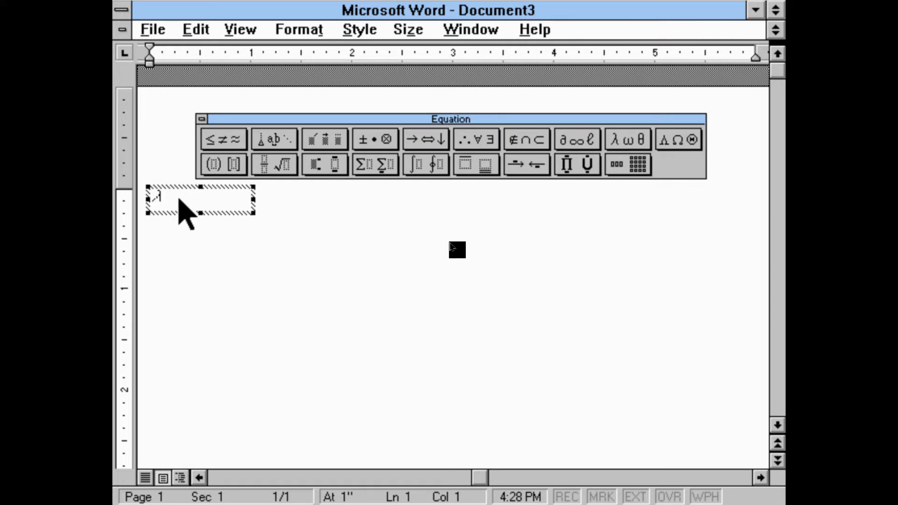
Examine the logic, arrow, operator and embellishment symbol palettes of the equation editor
left_click(538, 141)
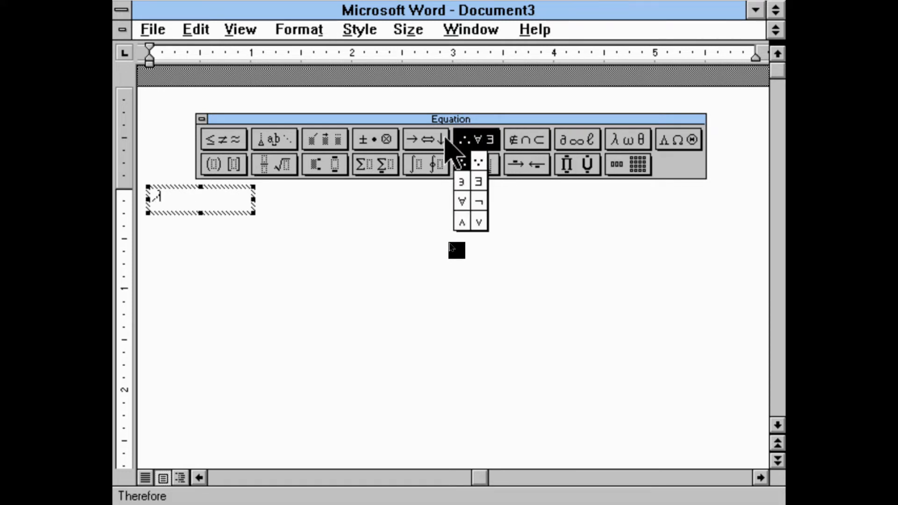
left_click(444, 137)
left_click(439, 141)
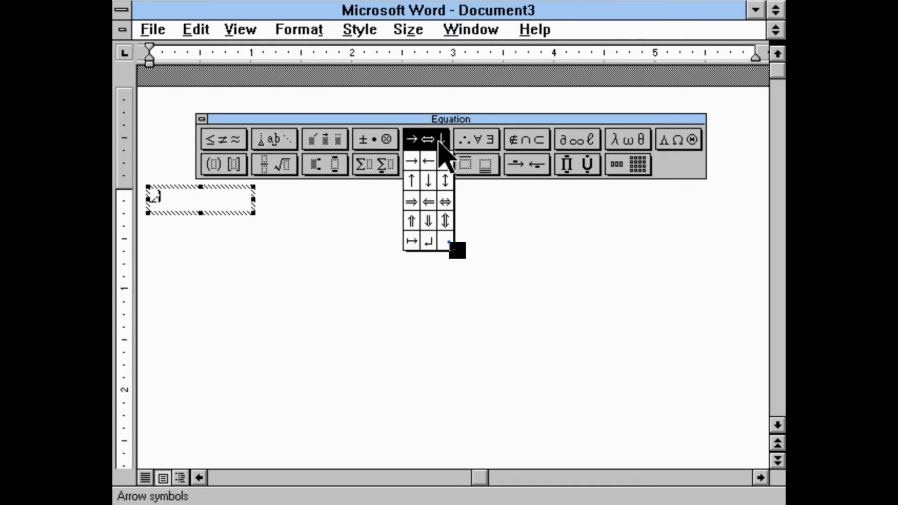
left_click(335, 144)
left_click(362, 131)
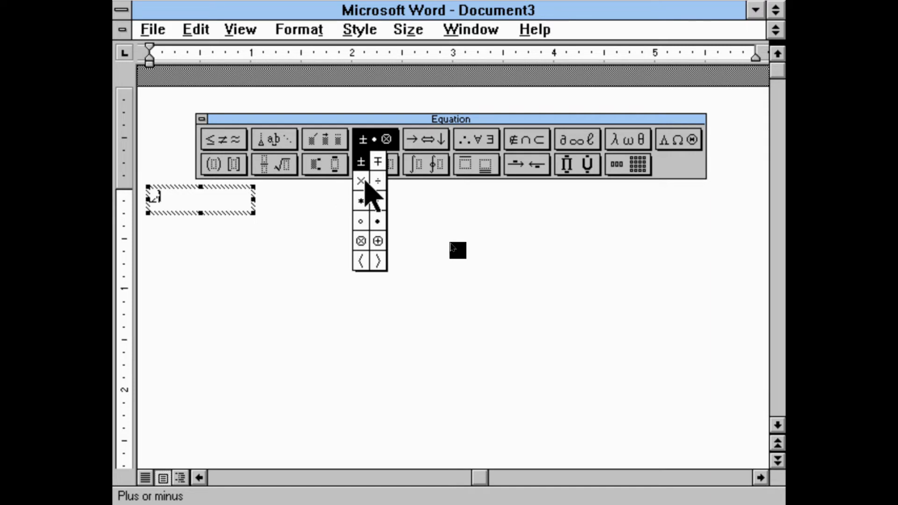
left_click(387, 140)
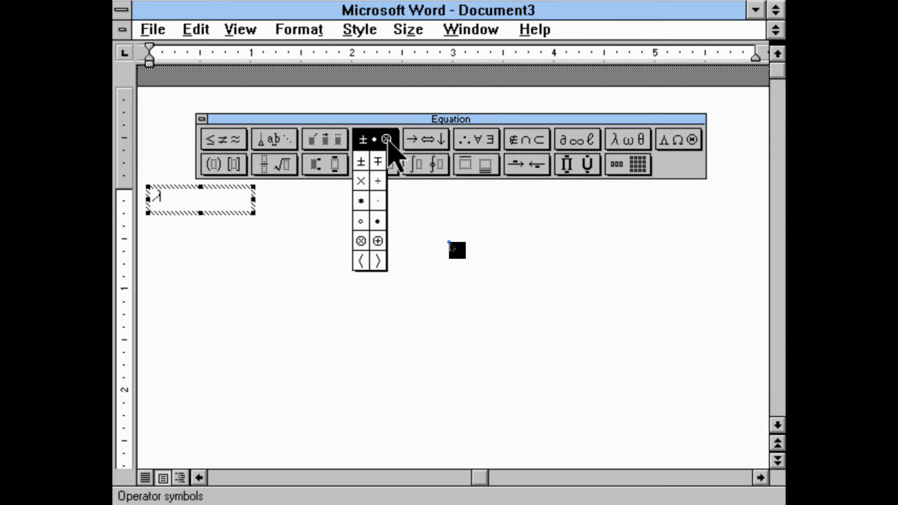
left_click(339, 141)
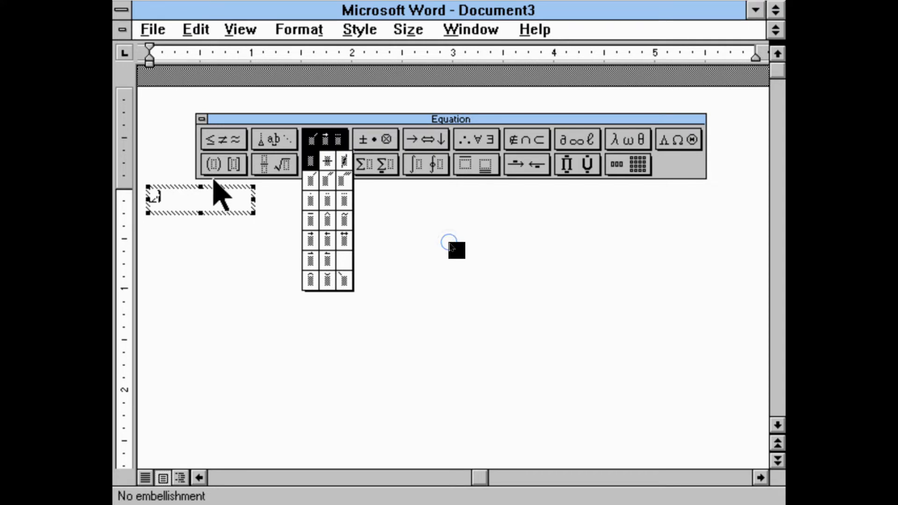
Replace the lambda in the equation box with 2x × 3 = 6x, using the Multiply symbol for the times sign
left_click(195, 200)
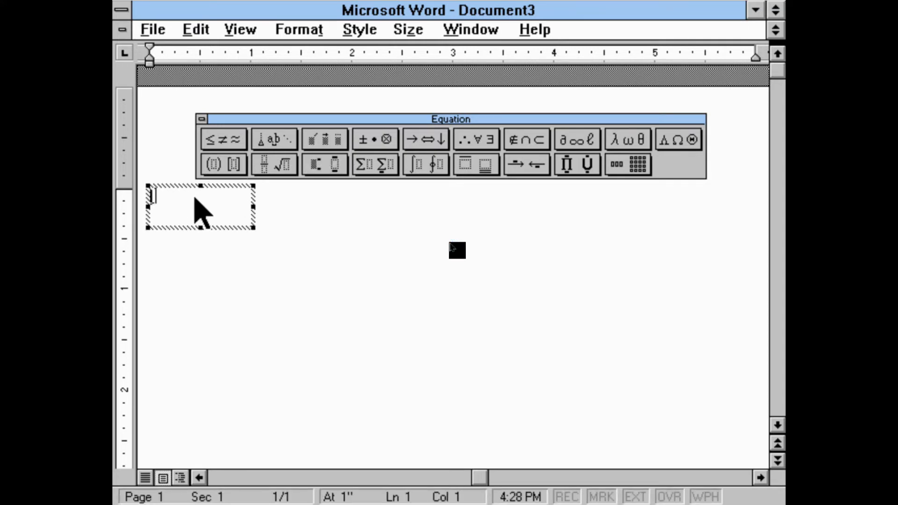
type("x")
type("2")
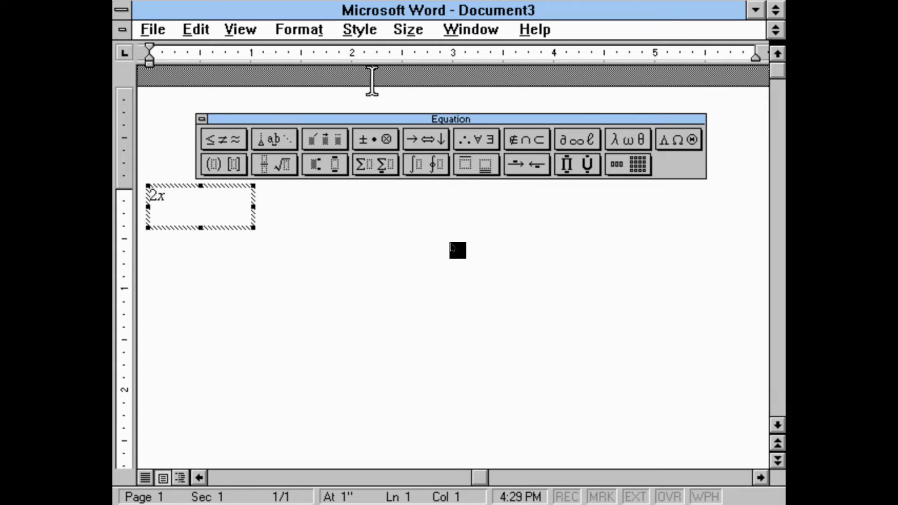
left_click(354, 142)
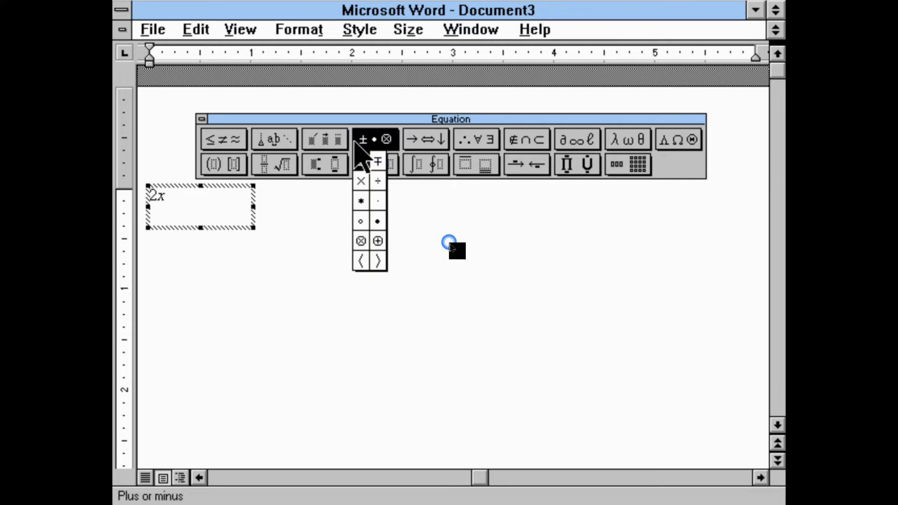
left_click(358, 184)
type("3 ")
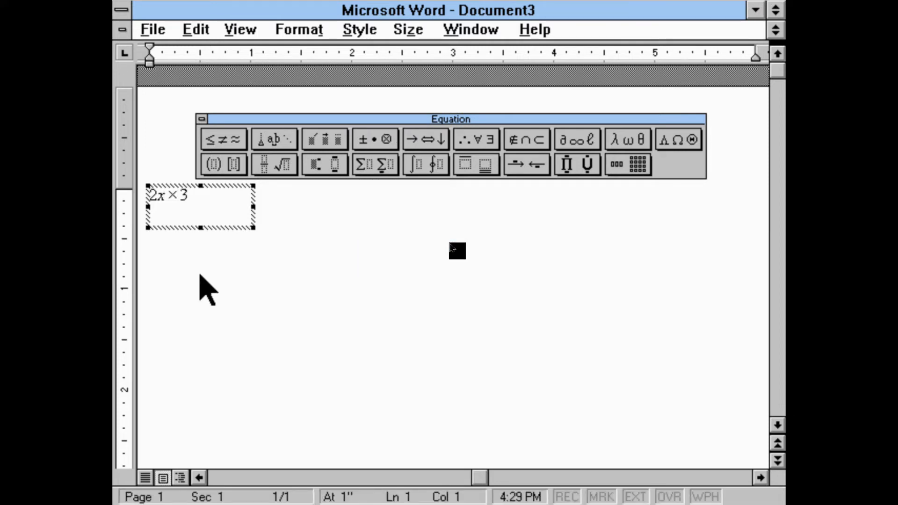
type("= 6x")
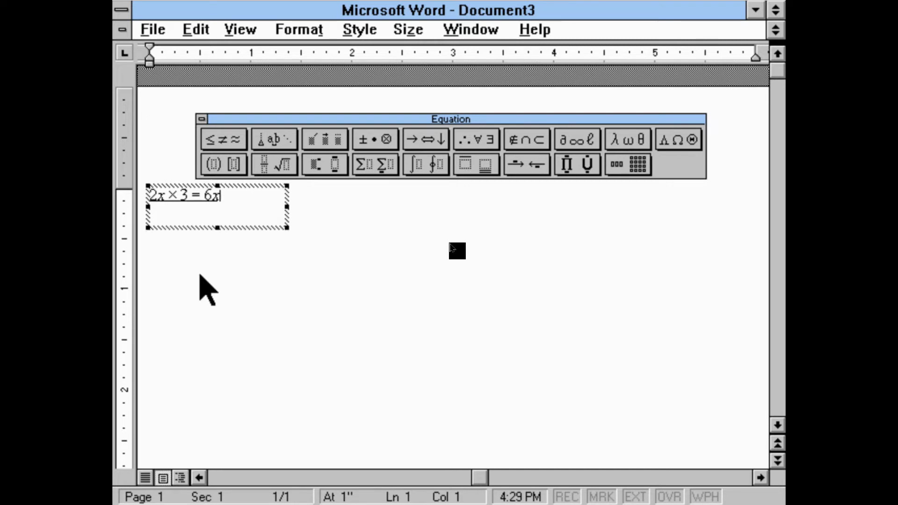
Add a full-size vertical fraction with 3 over 4 on a new line below the first equation
key("Return")
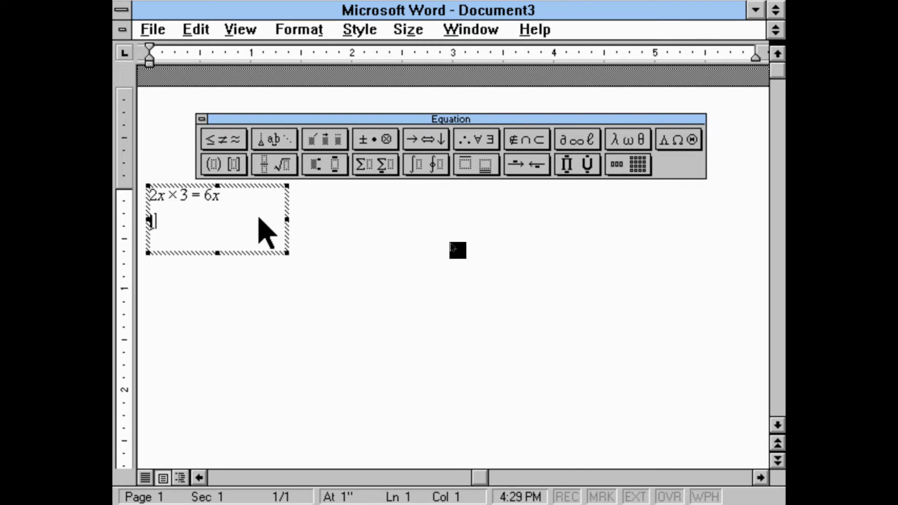
left_click(263, 167)
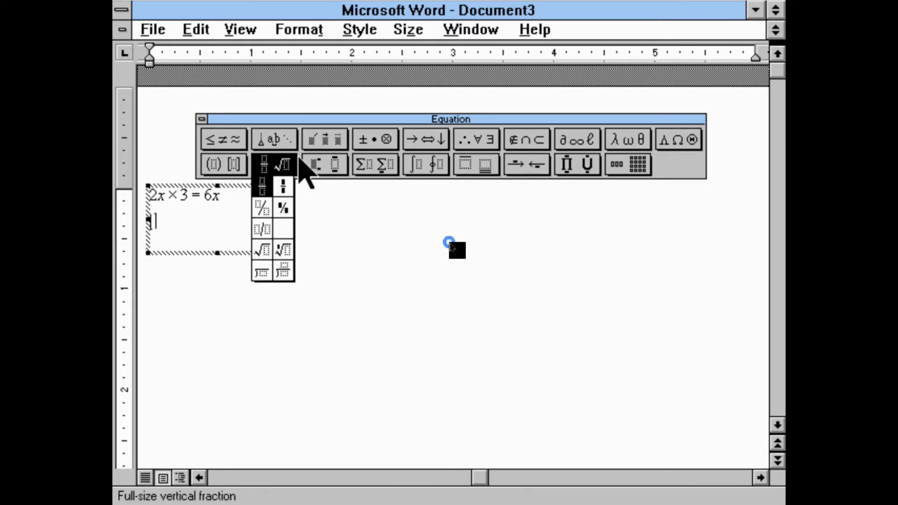
left_click(263, 186)
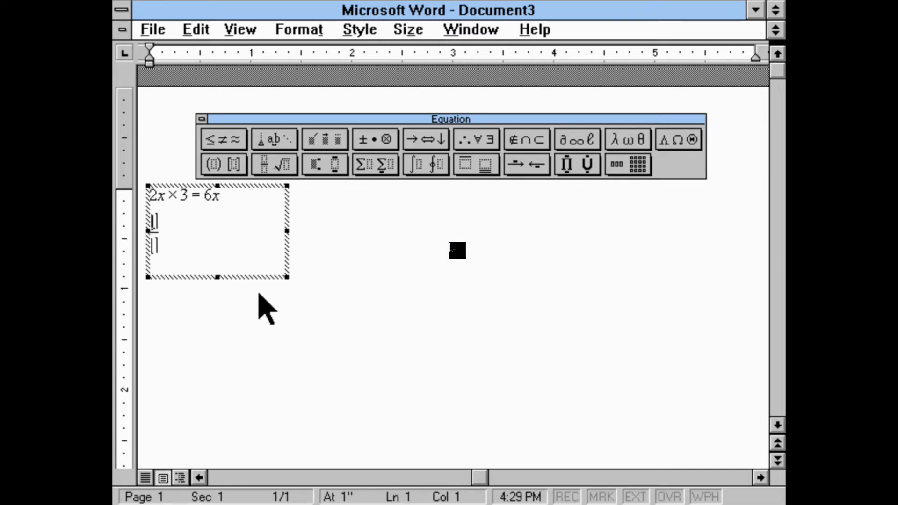
type("3")
key("Tab")
type("4")
Add a full-size diagonal fraction with numerator 3 and denominator 4 beside the vertical fraction
left_click(270, 169)
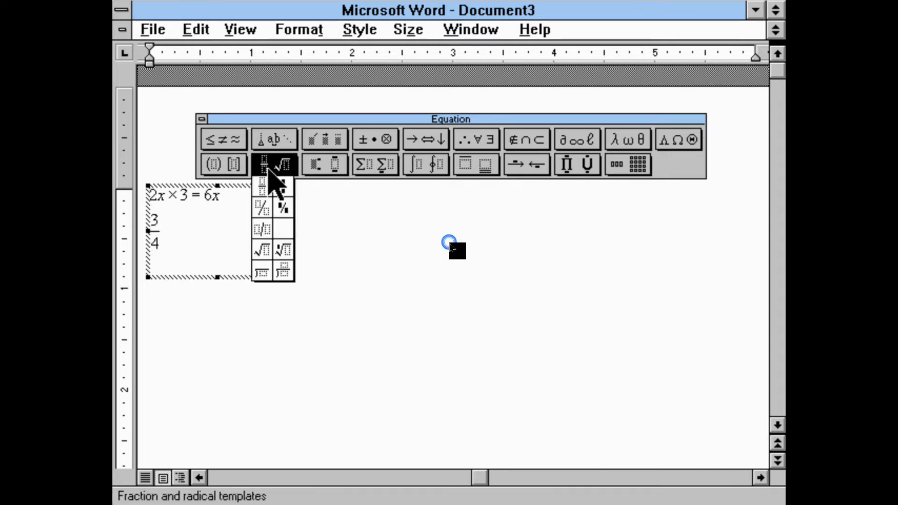
left_click(266, 209)
type("3/")
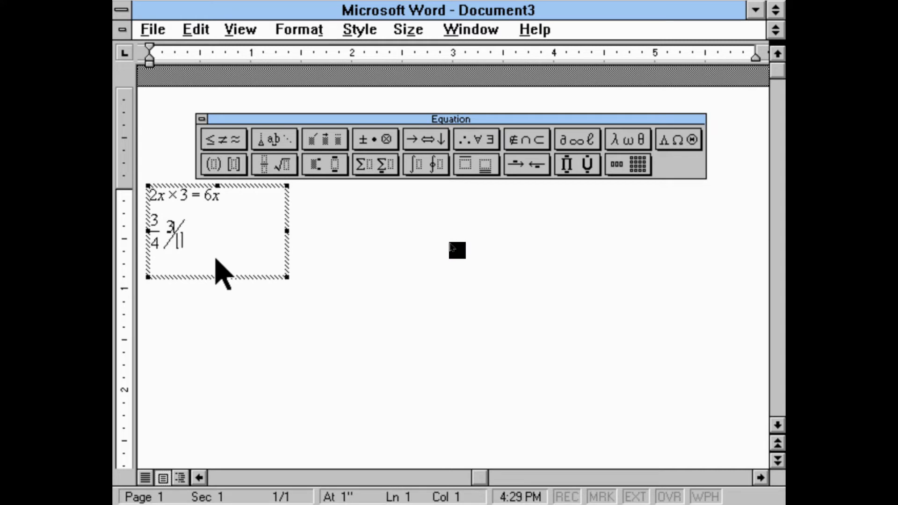
type("3")
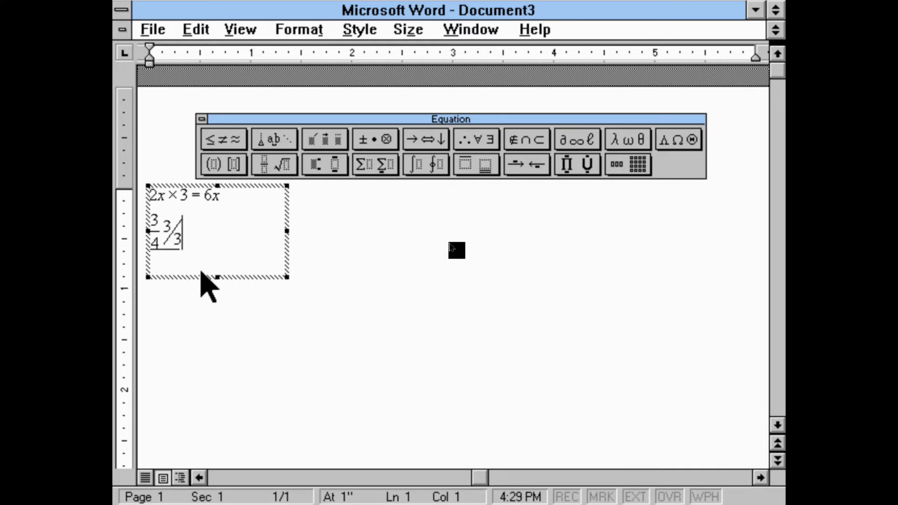
key("Down")
key("BackSpace")
type("4")
key("Right")
Build a stacked addition of 1 +2 over 3 on a new line, using a full-size vertical fraction for +2 and 3
key("Return")
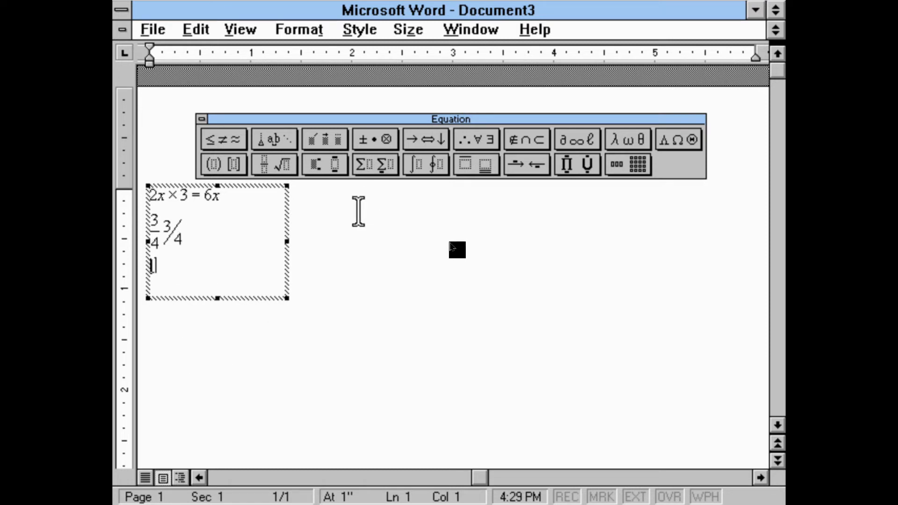
left_click(295, 166)
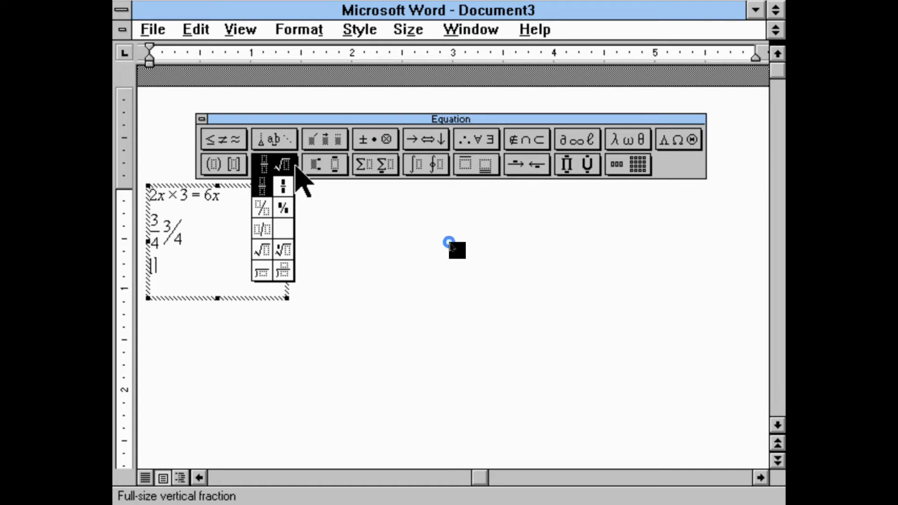
left_click(268, 187)
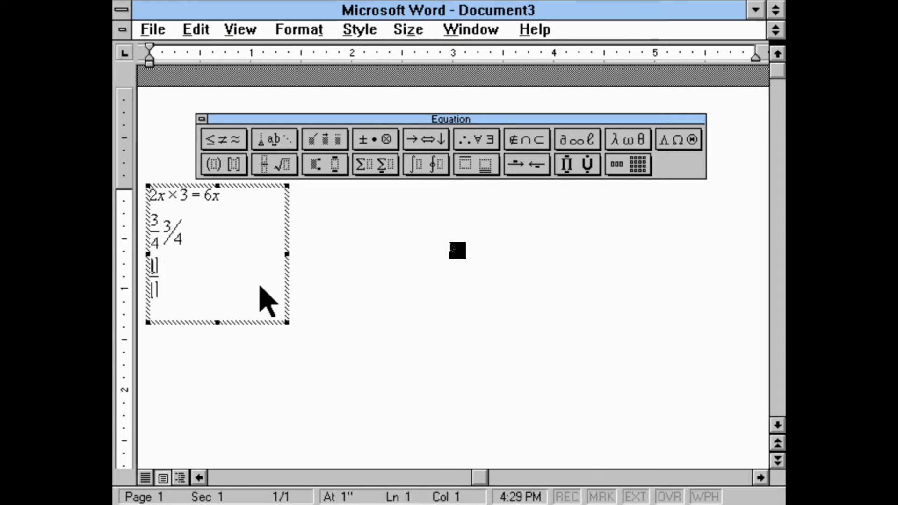
type("1 ")
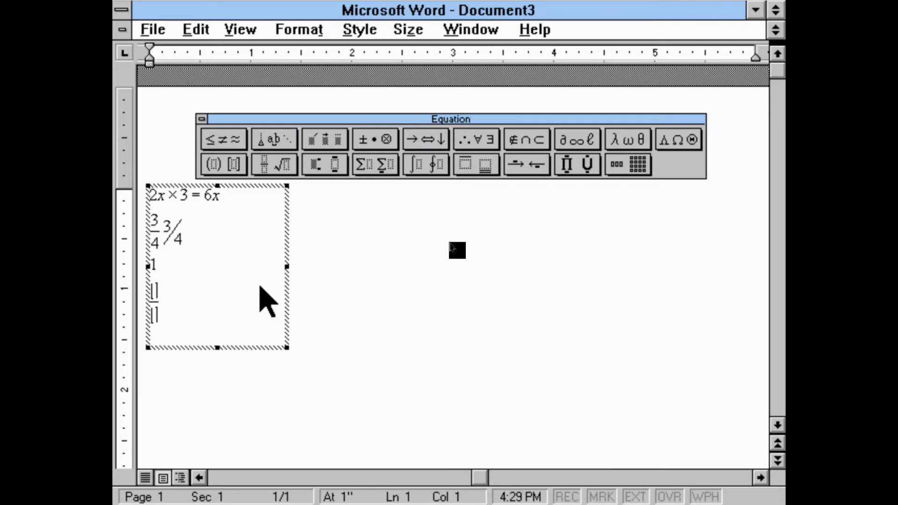
type("+2")
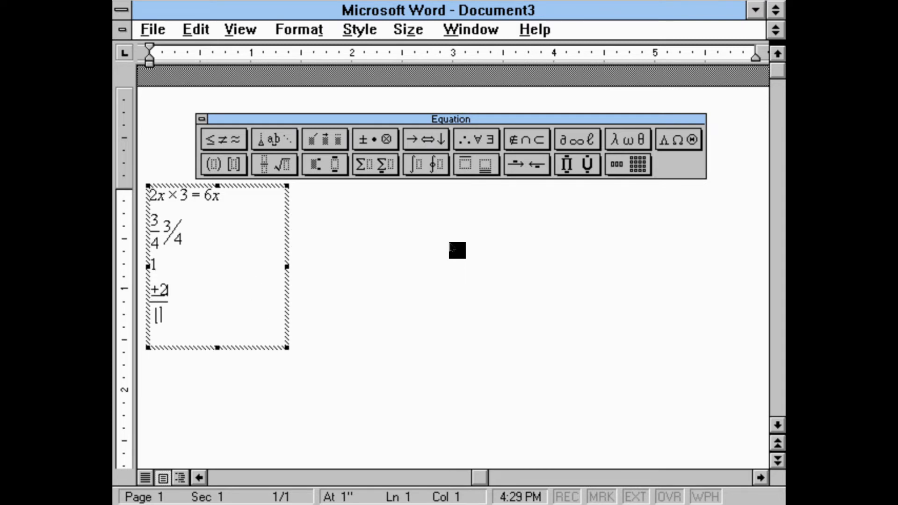
key("BackSpace")
type("2")
type("1 +2 ")
type("3")
Insert a long division template with quotient two lines below the addition and enter 7 as the divisor
key("Return")
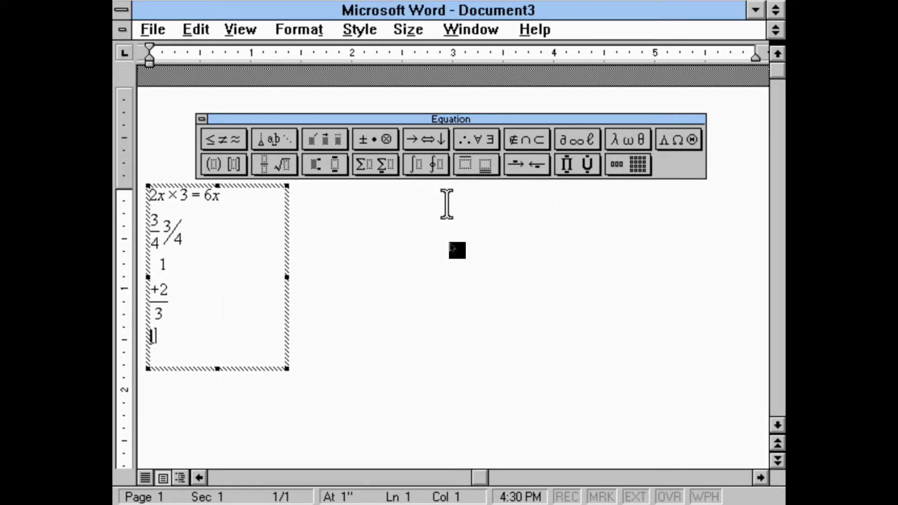
key("Return")
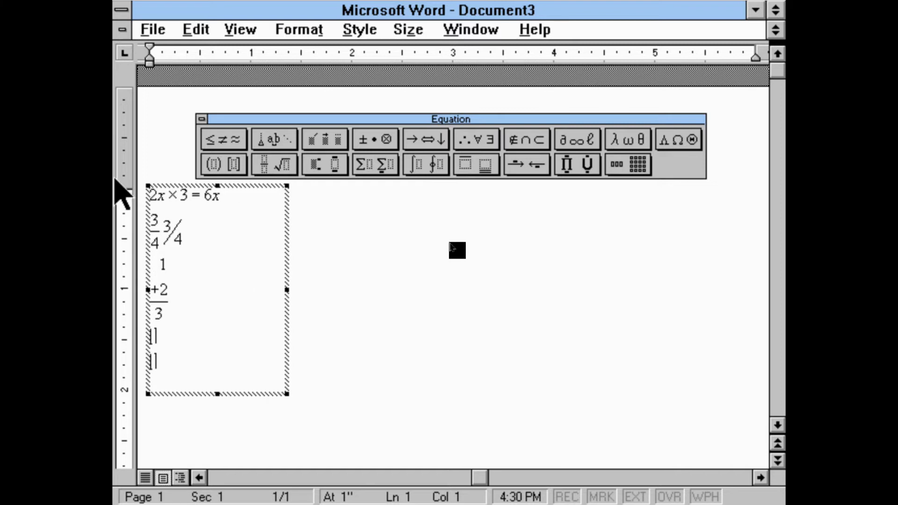
left_click(272, 166)
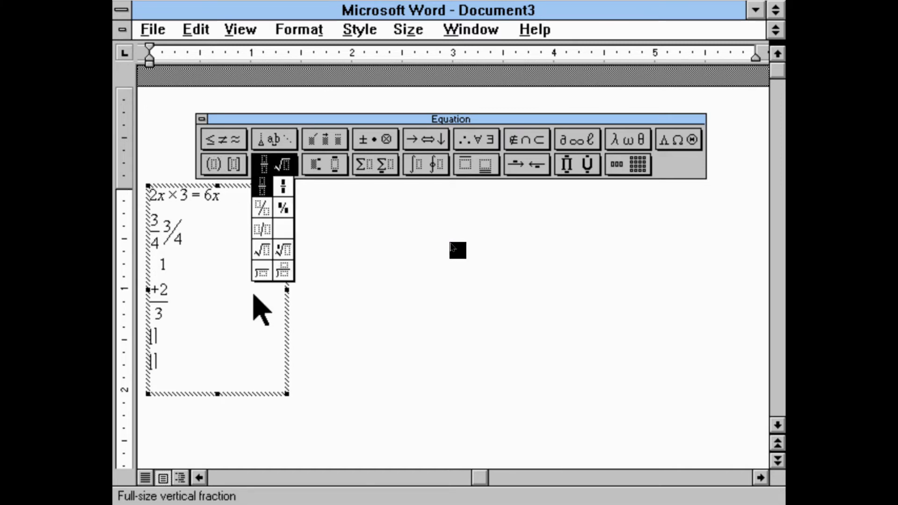
left_click(288, 269)
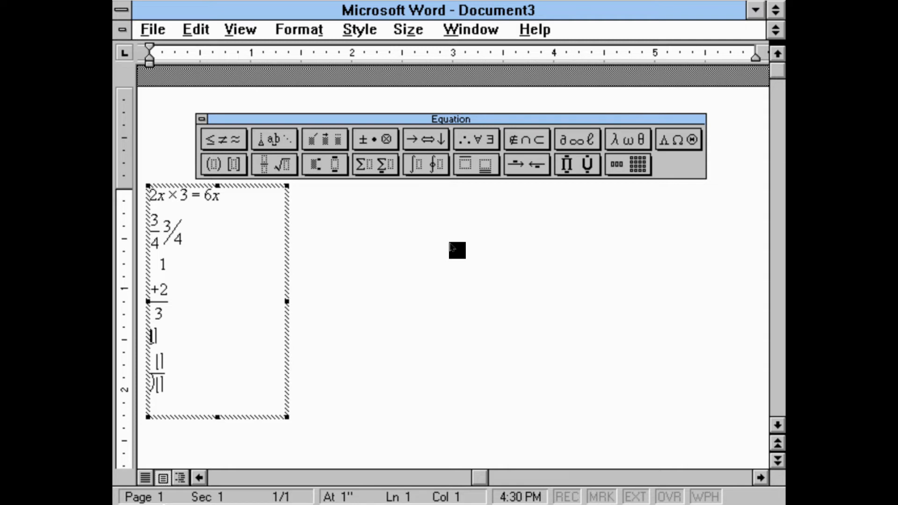
type("7")
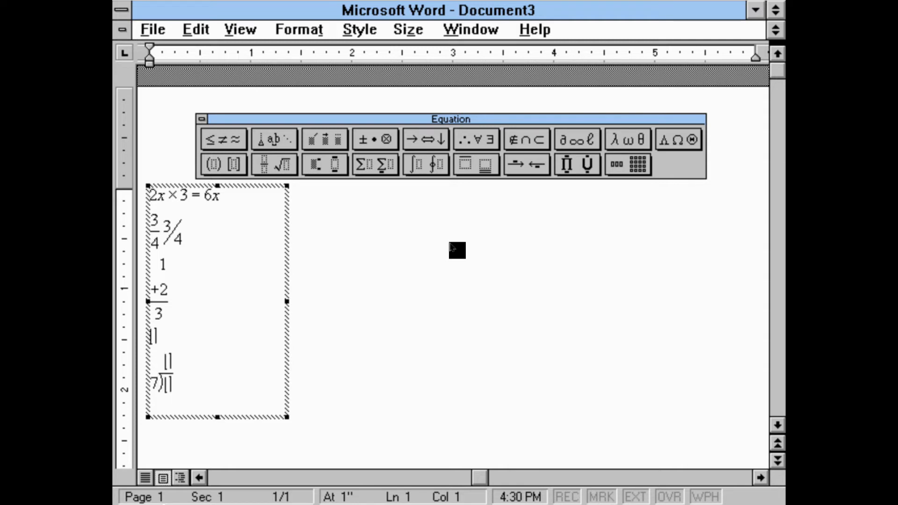
Complete the long division with dividend 42 and quotient 6, and return to the document text
left_click(452, 247)
double_click(208, 357)
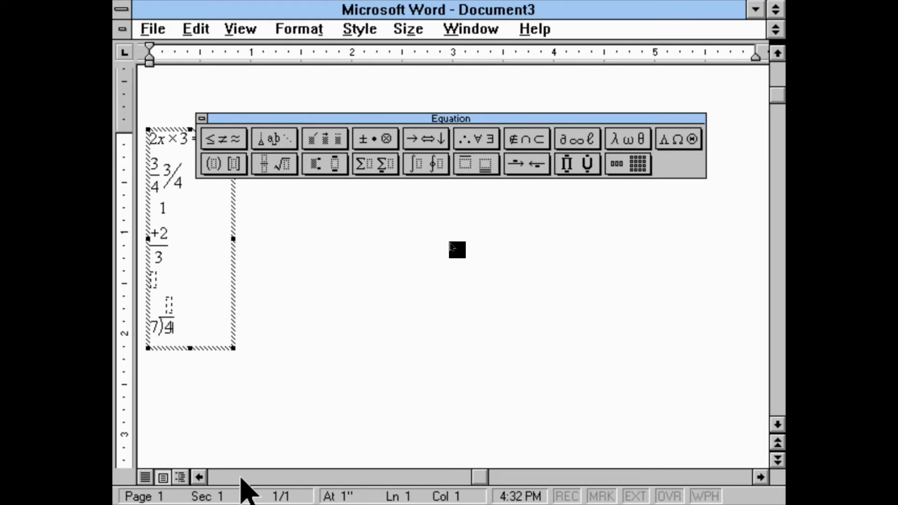
type("1")
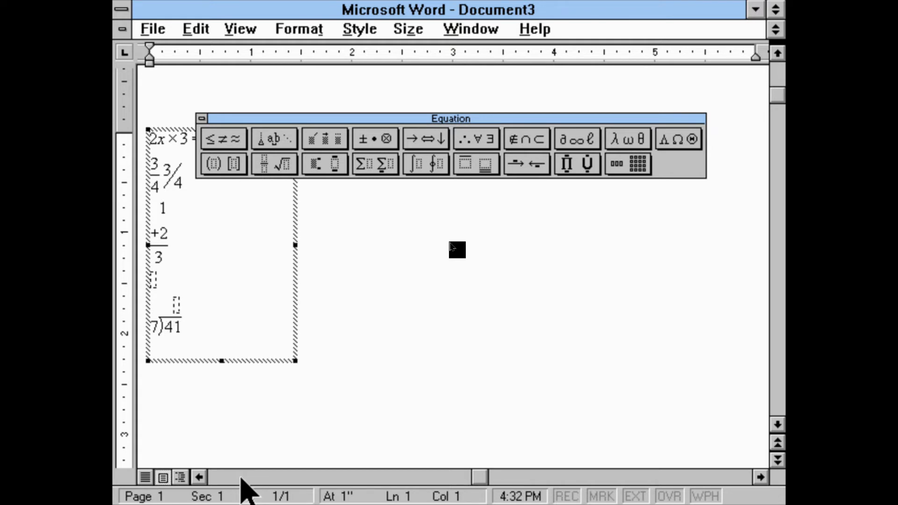
key("BackSpace")
type("2")
type("6")
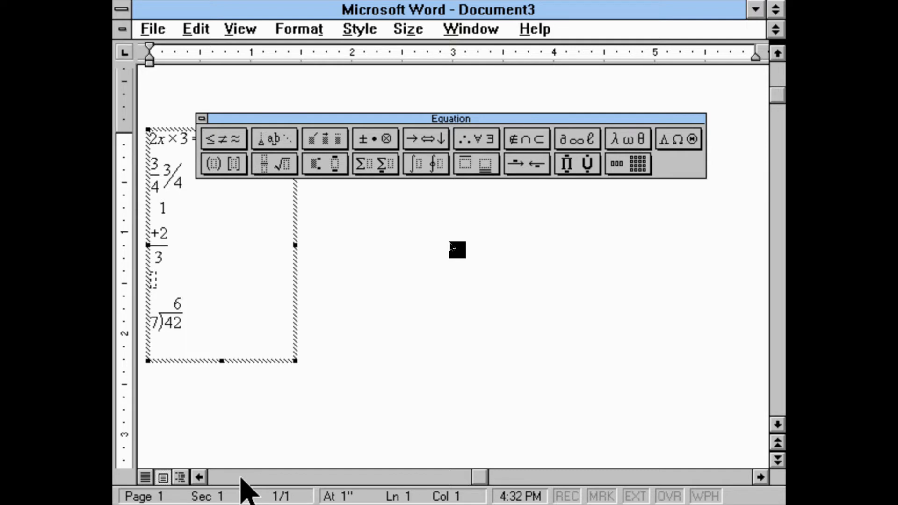
key("BackSpace")
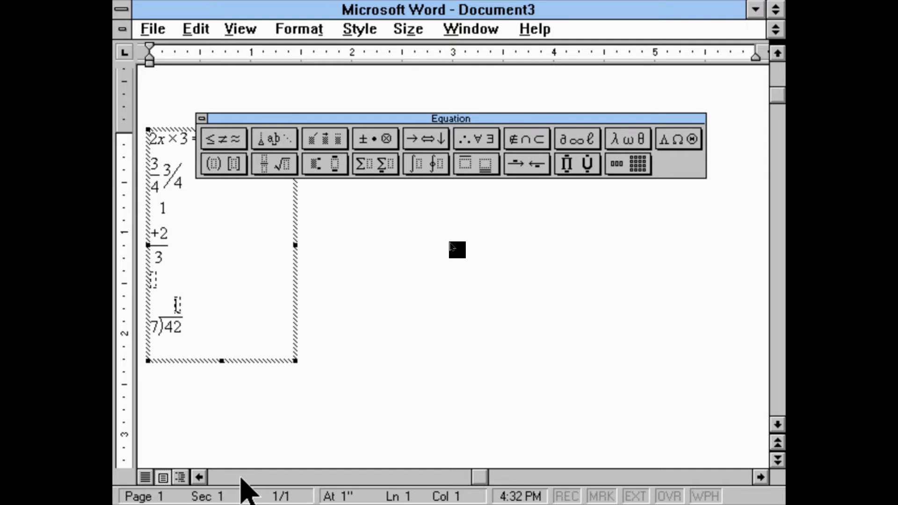
type("6")
key("Tab")
left_click(527, 302)
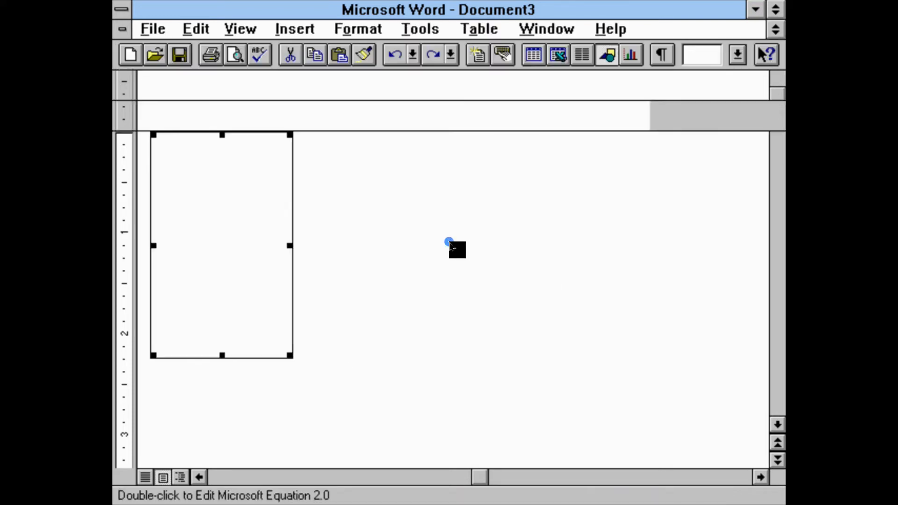
left_click(263, 277)
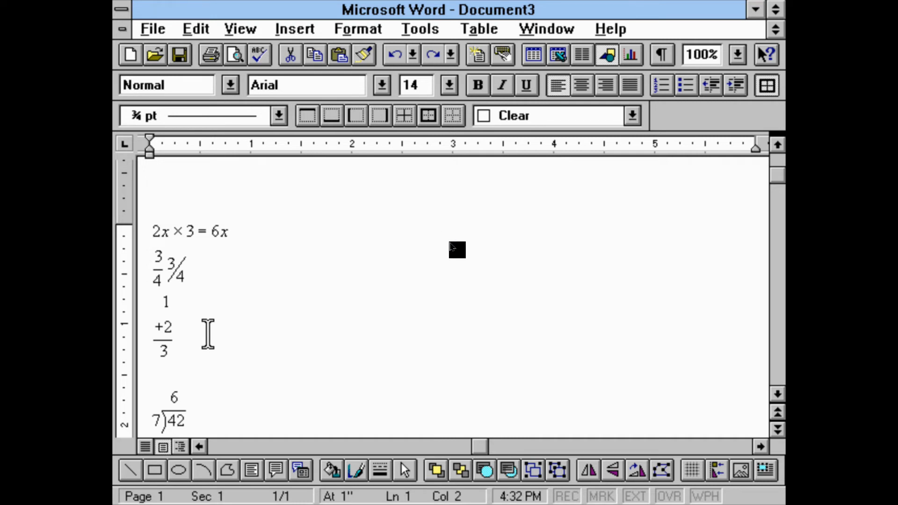
Examine the finished equations in the document, from the multiplication line down to the long division
left_click(197, 320)
left_click(377, 323)
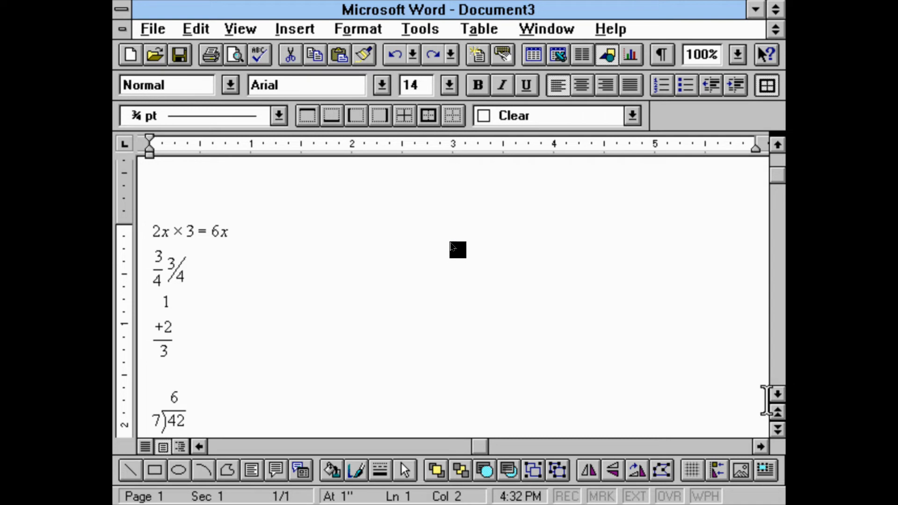
left_click(780, 394)
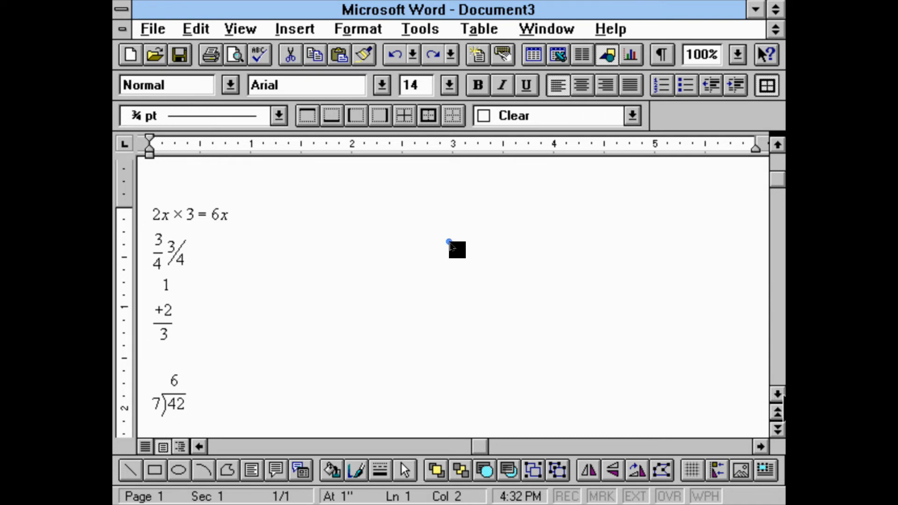
left_click(776, 413)
scroll(777, 398, "down", 9)
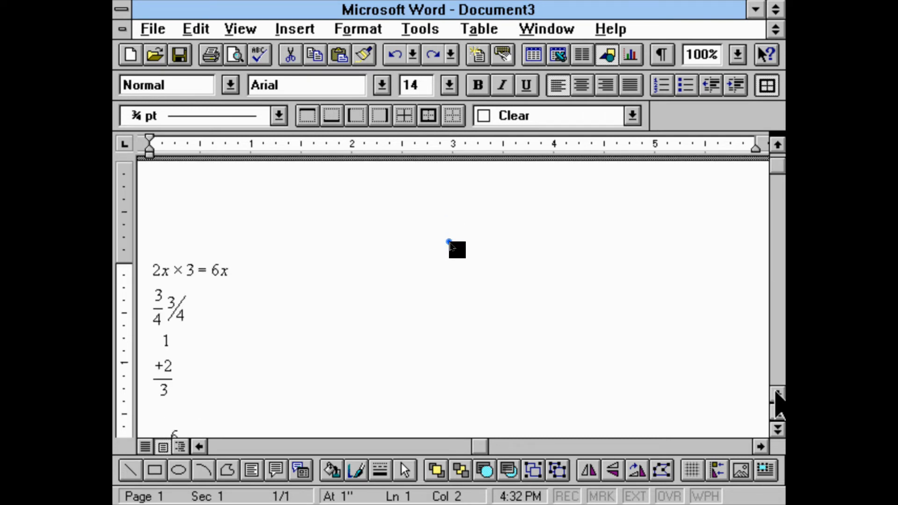
left_click(777, 395)
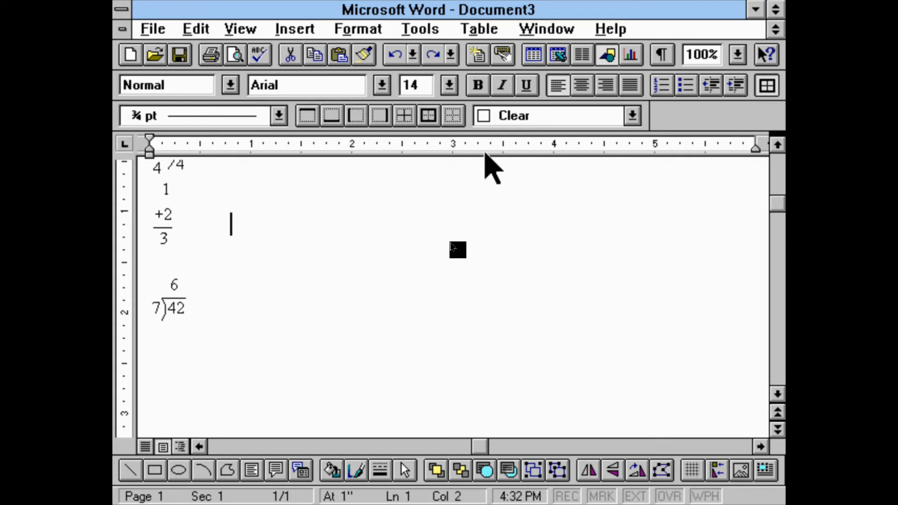
left_click(211, 277)
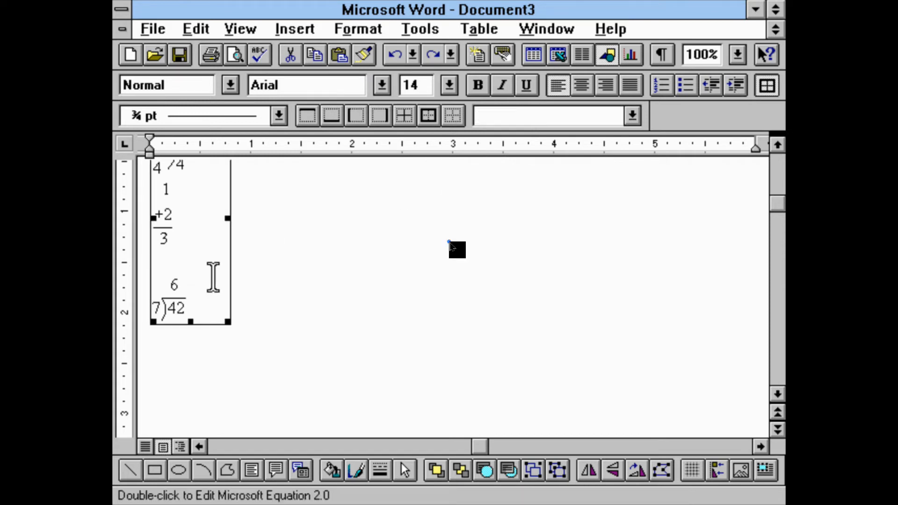
left_click(406, 275)
left_click_drag(368, 215, 340, 330)
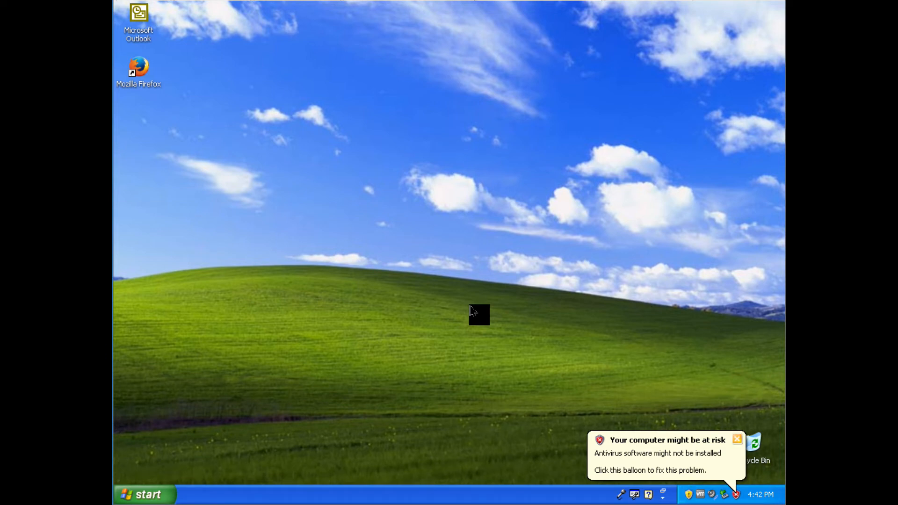
Dismiss the antivirus notification on the Windows XP desktop and start MathType from the MathType 6 group
left_click(737, 438)
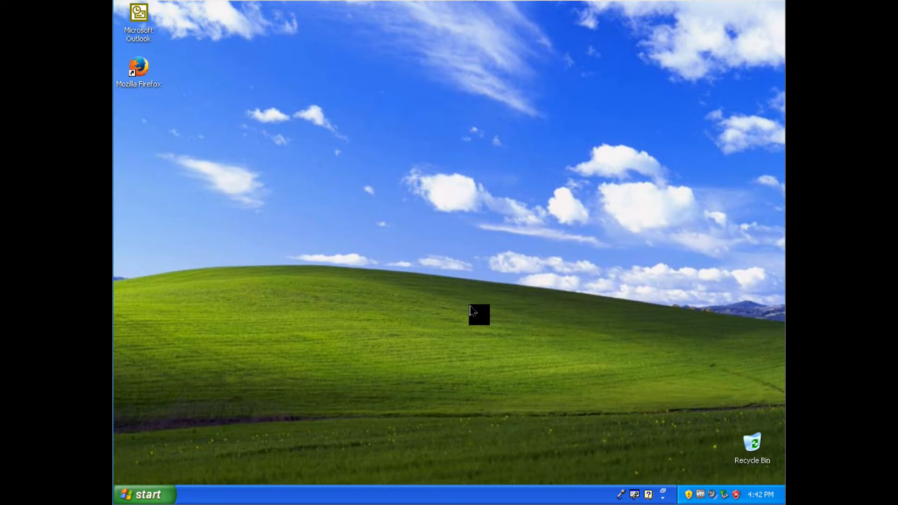
left_click(145, 495)
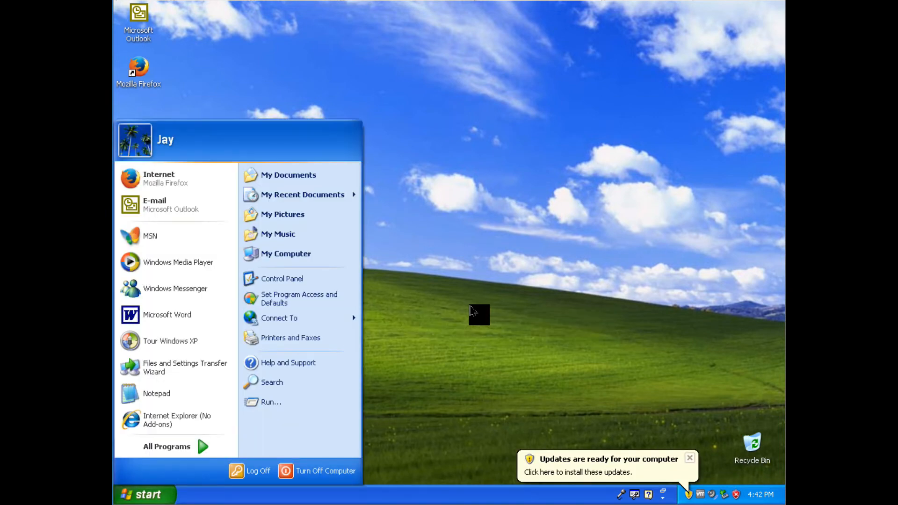
mouse_move(167, 447)
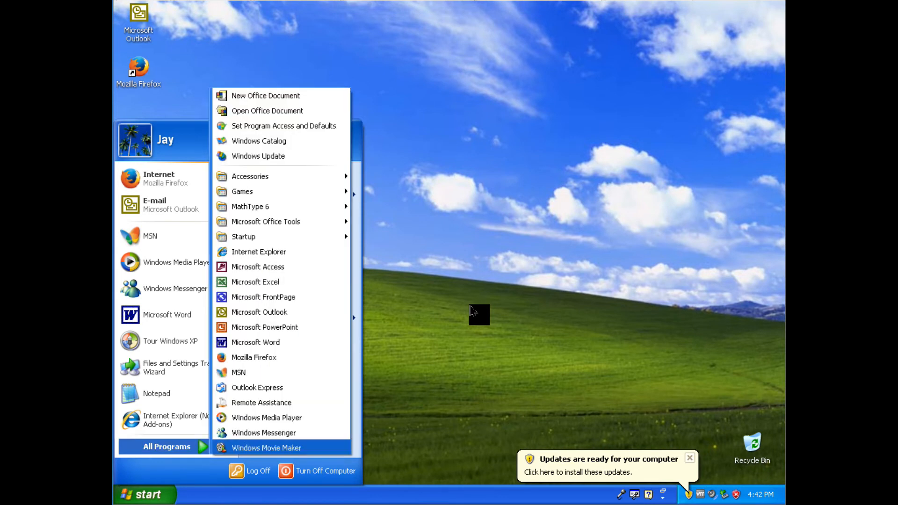
mouse_move(262, 206)
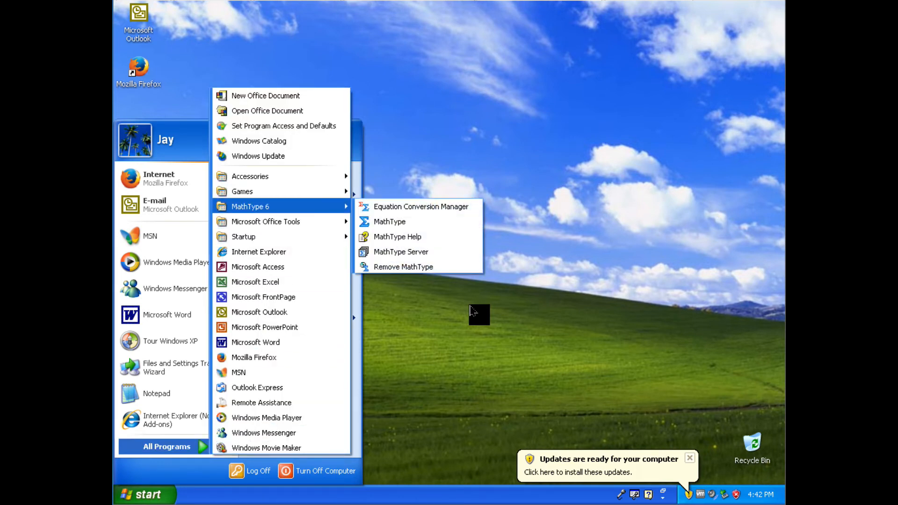
left_click(404, 219)
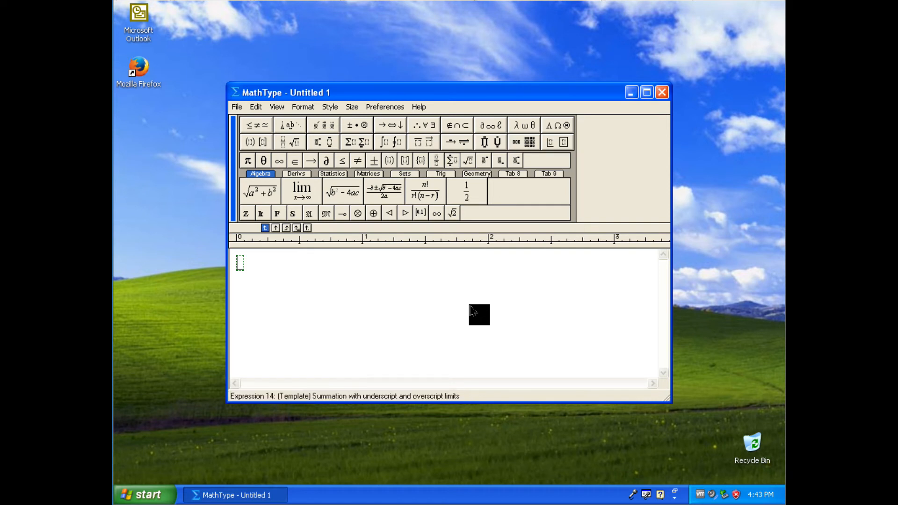
Try out a summation with underscript and overscript limits plus two nested full-size fractions, and clear the equation
key("ctrl+t")
key("s")
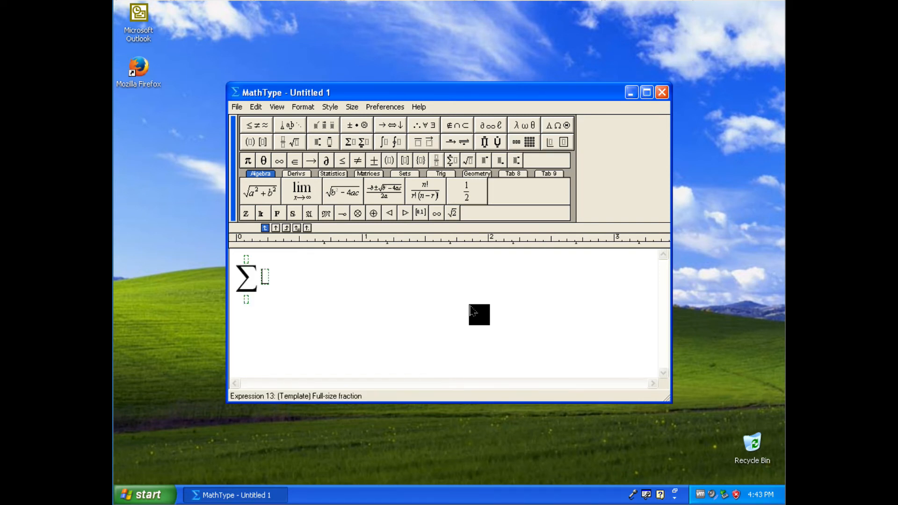
key("ctrl+f")
key("ctrl+f")
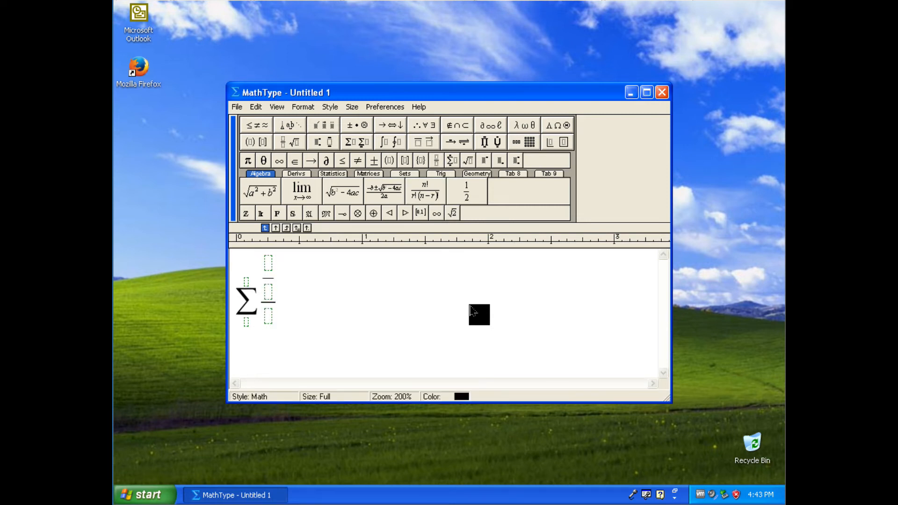
key("ctrl+a")
key("Delete")
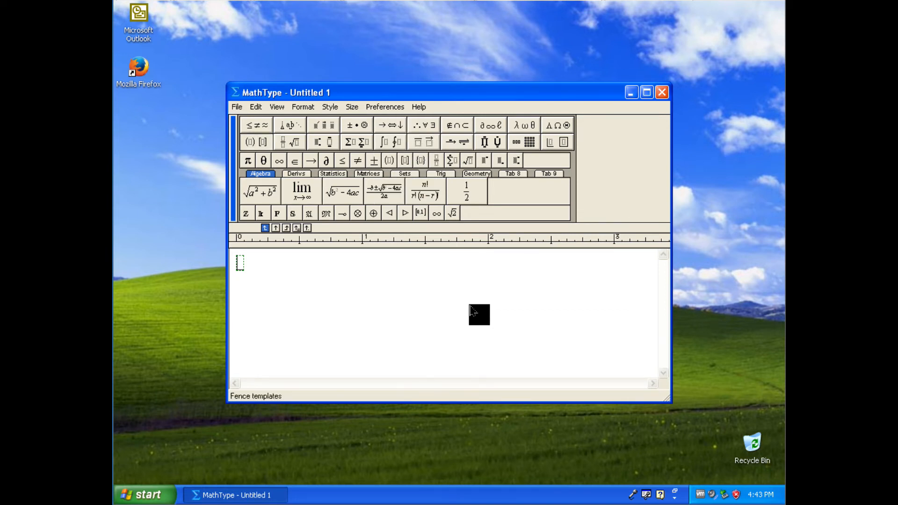
Start Microsoft Word and insert a Microsoft Equation 3.0 object into the blank document
left_click(145, 494)
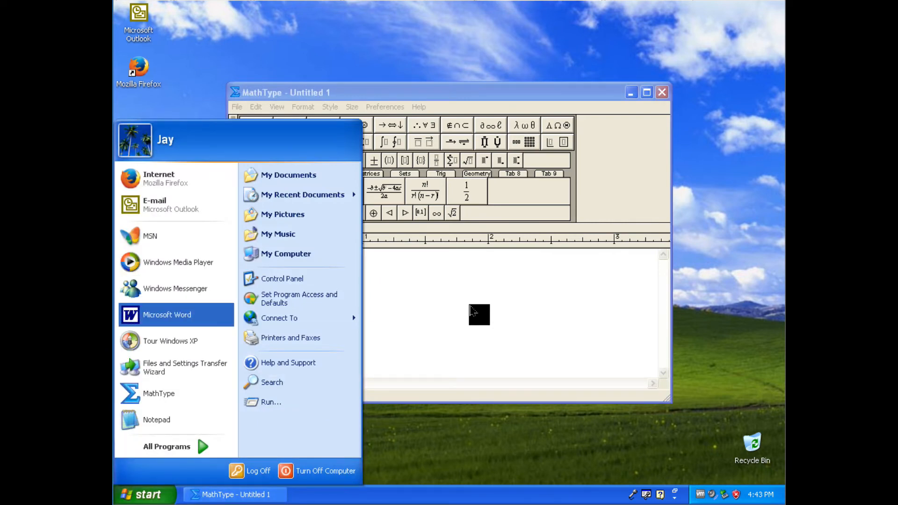
left_click(177, 315)
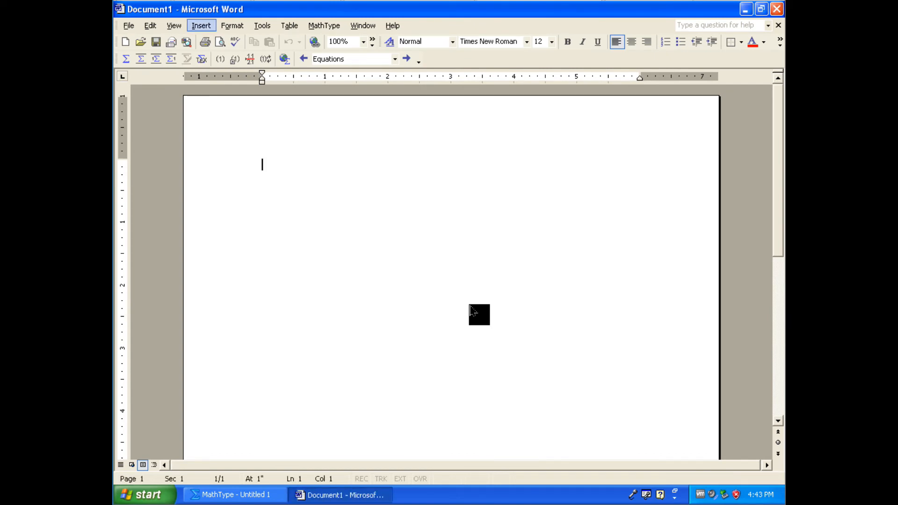
left_click(201, 26)
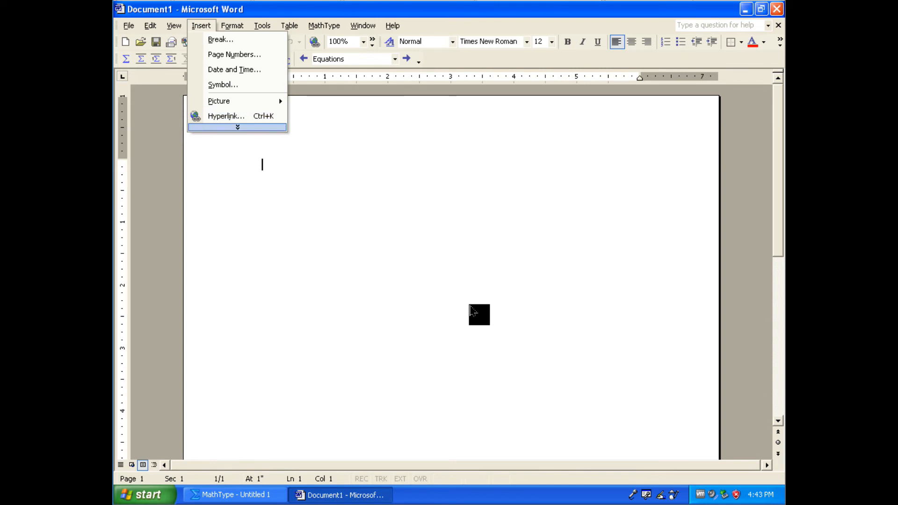
left_click(237, 127)
key("Down")
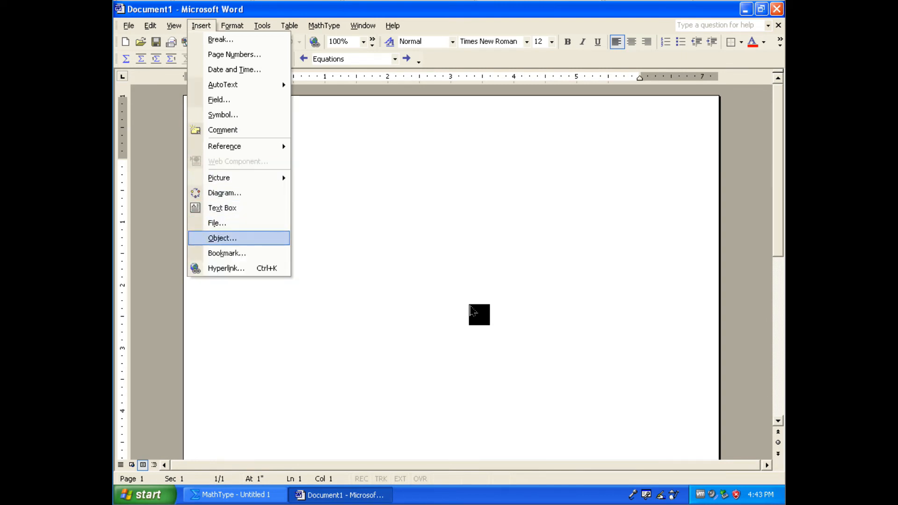
key("Return")
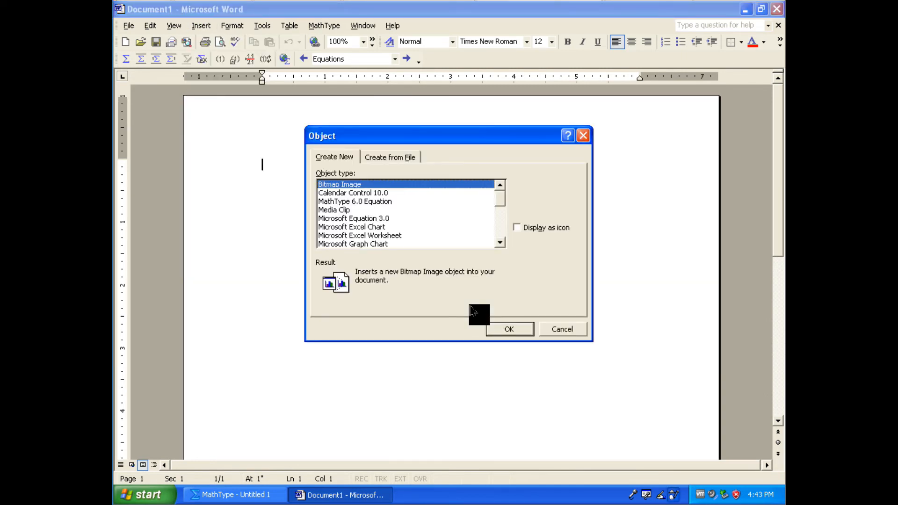
left_click(354, 218)
left_click(510, 329)
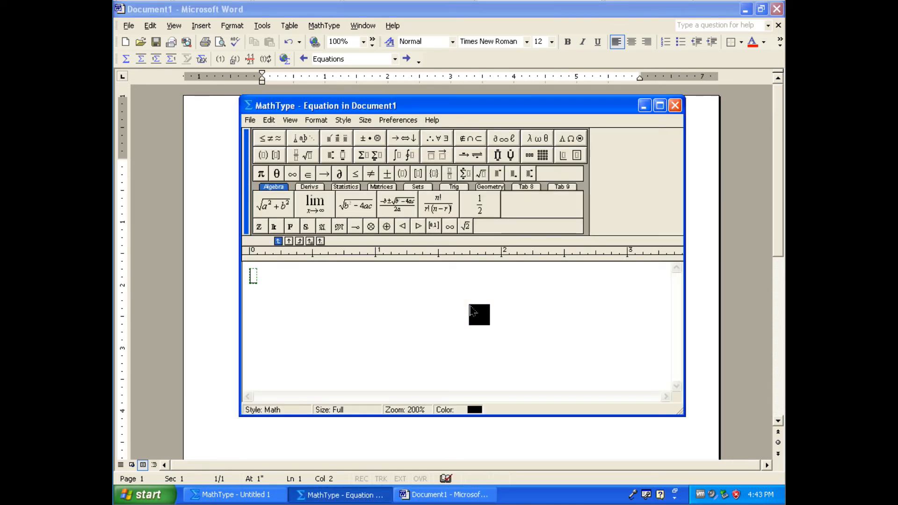
Close the document's equation window and the untitled MathType window without saving changes
key("alt+F4")
key("n")
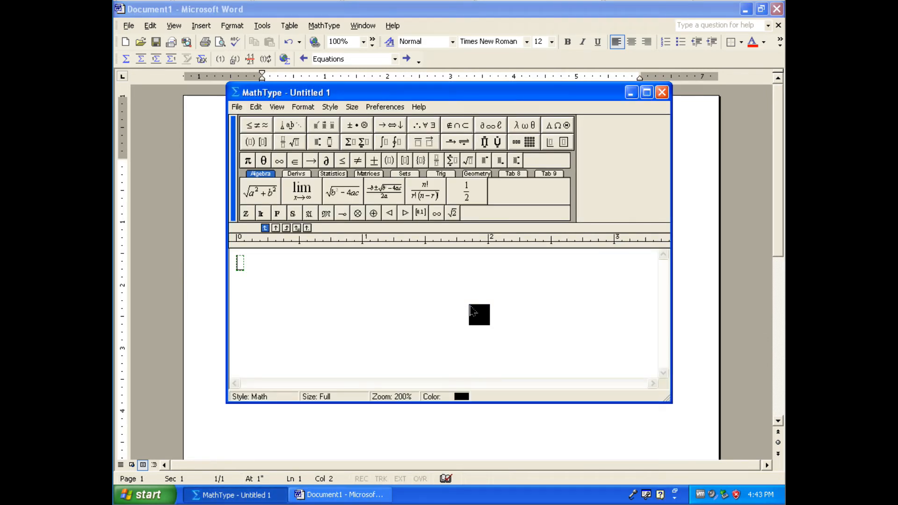
key("alt+F4")
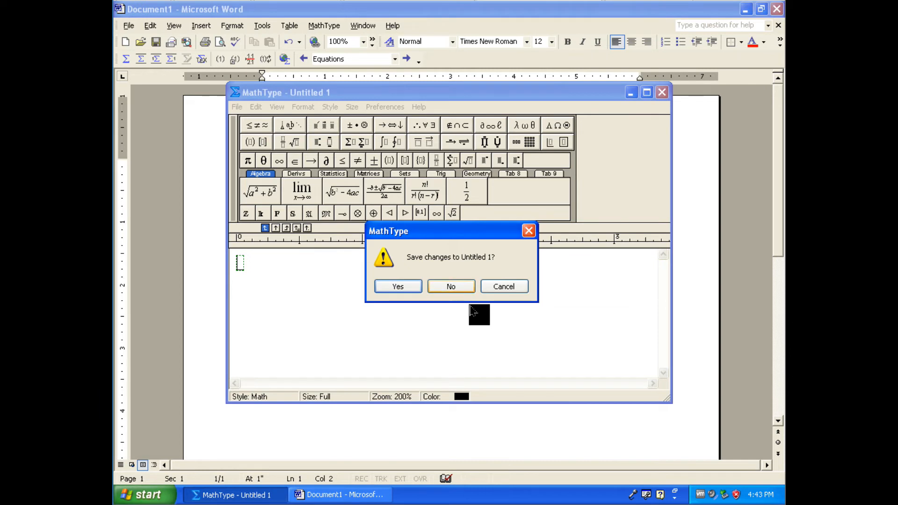
key("n")
Dismiss the Automatic Updates restart prompt and return to the Word document
key("alt")
key("Right")
key("Right")
key("Right")
key("Down")
key("Down")
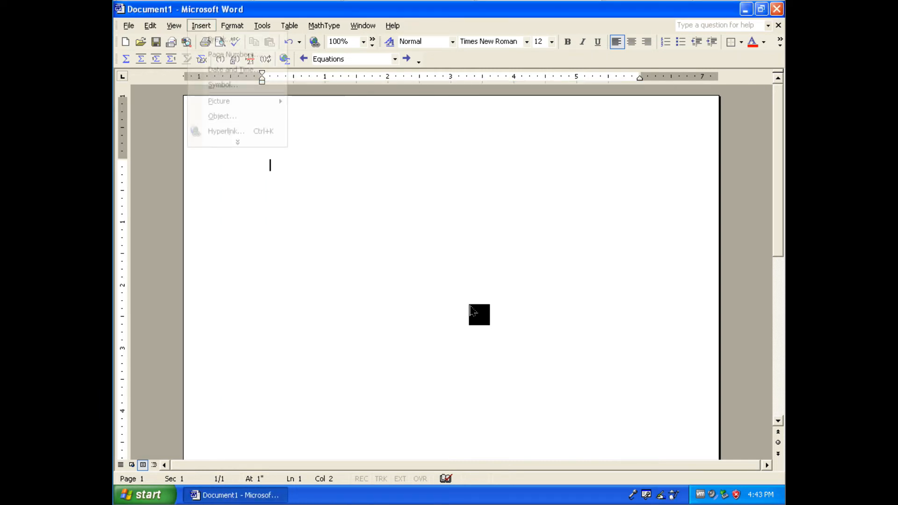
key("Up")
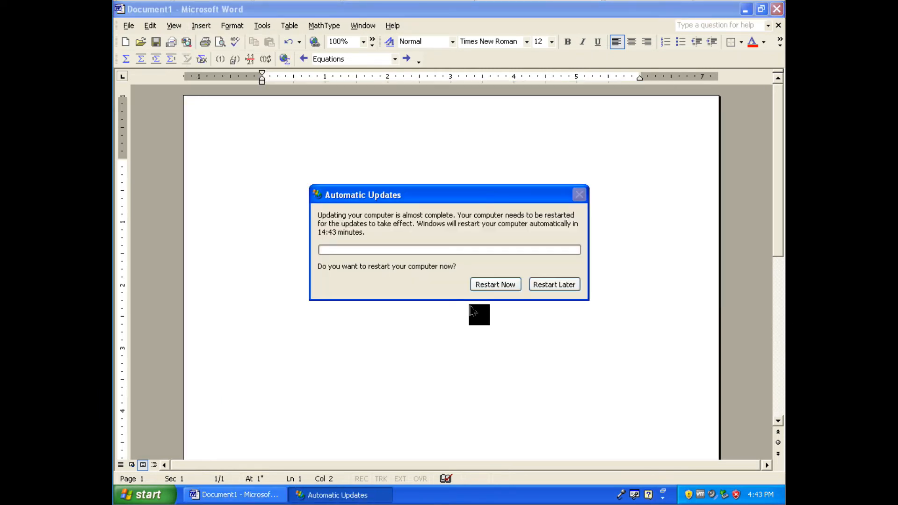
key("Return")
Insert another Microsoft Equation 3.0 object at the cursor in the document
key("alt+i")
key("Down")
key("Down")
key("Down")
key("Down")
key("Down")
key("Down")
key("Return")
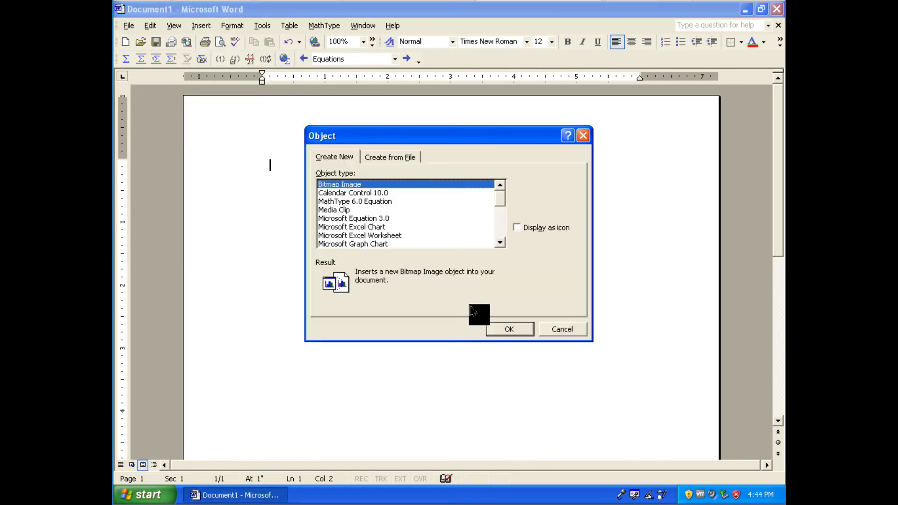
key("Down")
key("Down")
key("Down")
key("Down")
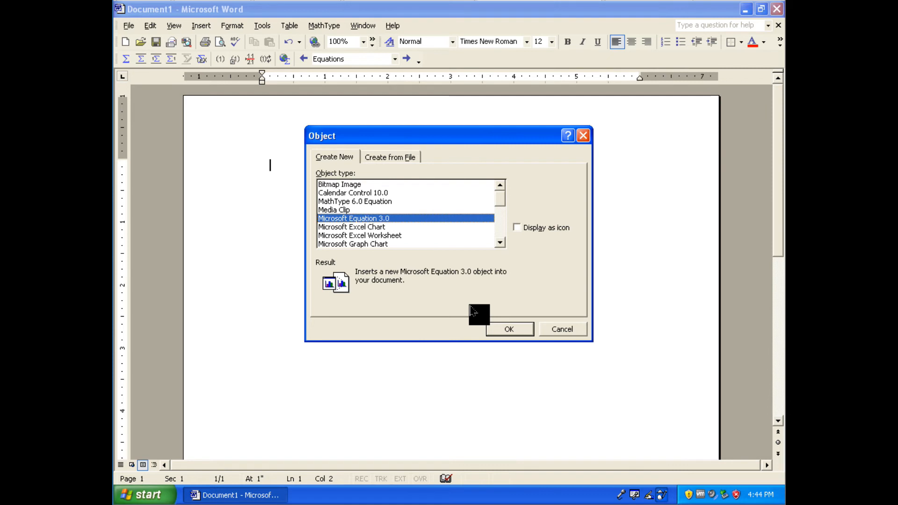
key("Return")
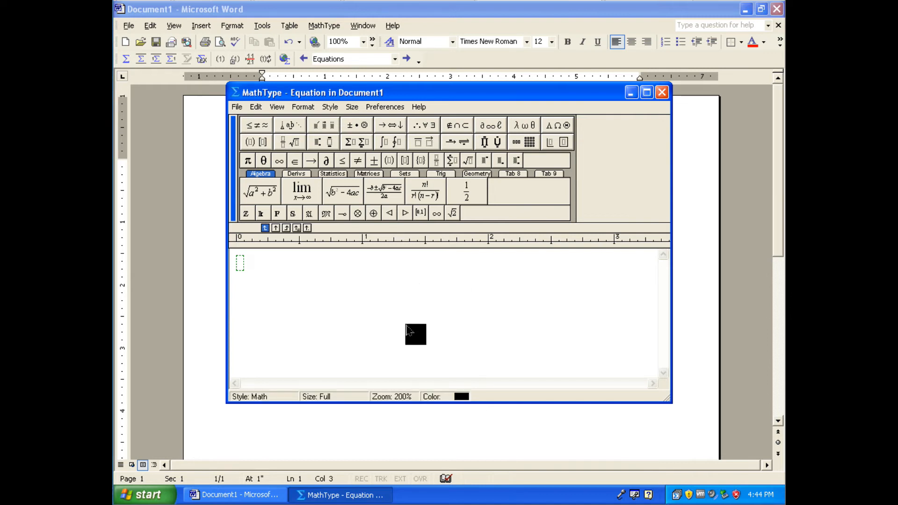
Insert a reduced-size diagonal fraction template into the empty equation
left_click(257, 125)
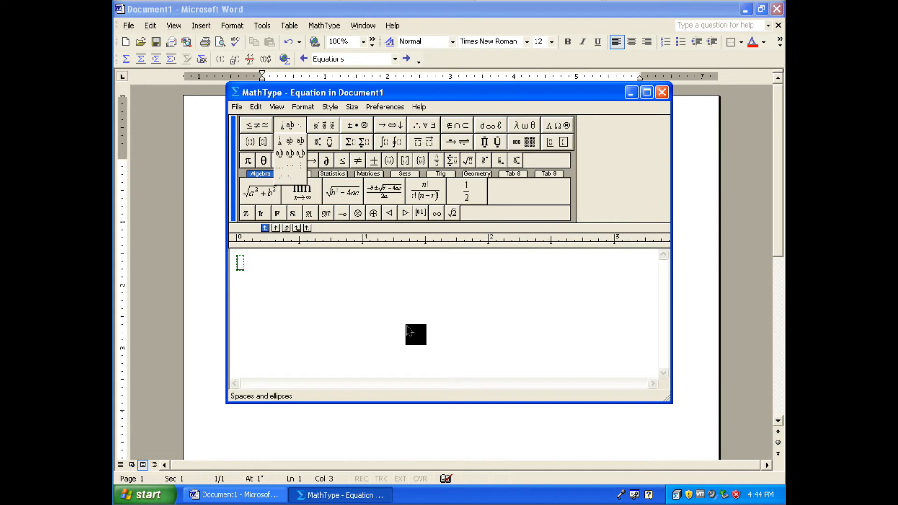
mouse_move(290, 142)
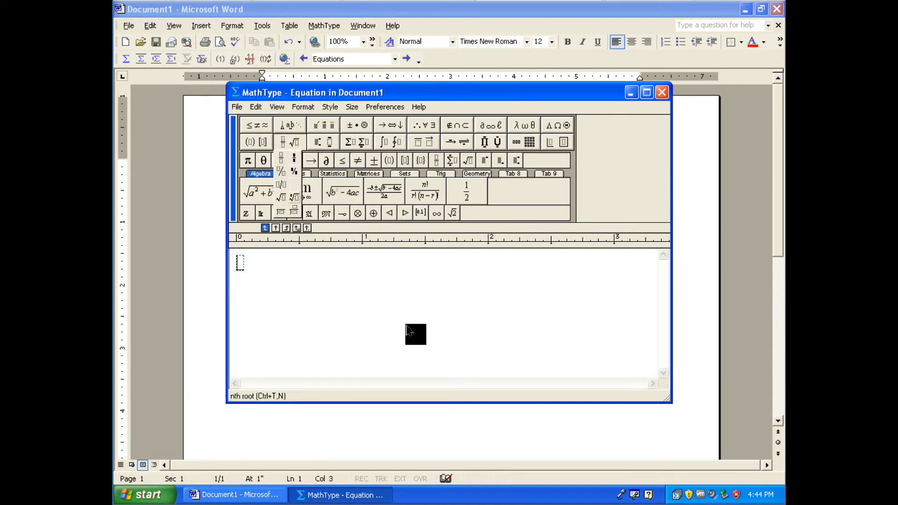
left_click(293, 172)
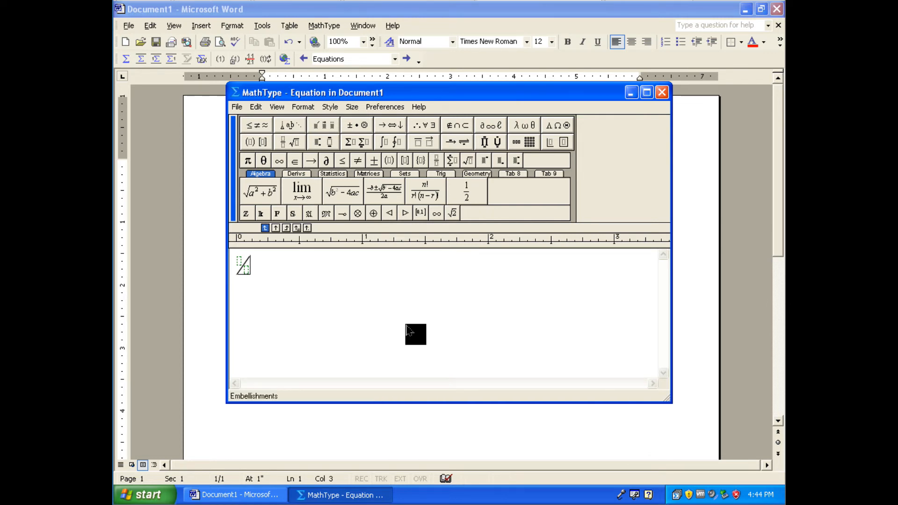
Try out a full-size diagonal fraction beside the reduced-size one and delete it
mouse_move(357, 125)
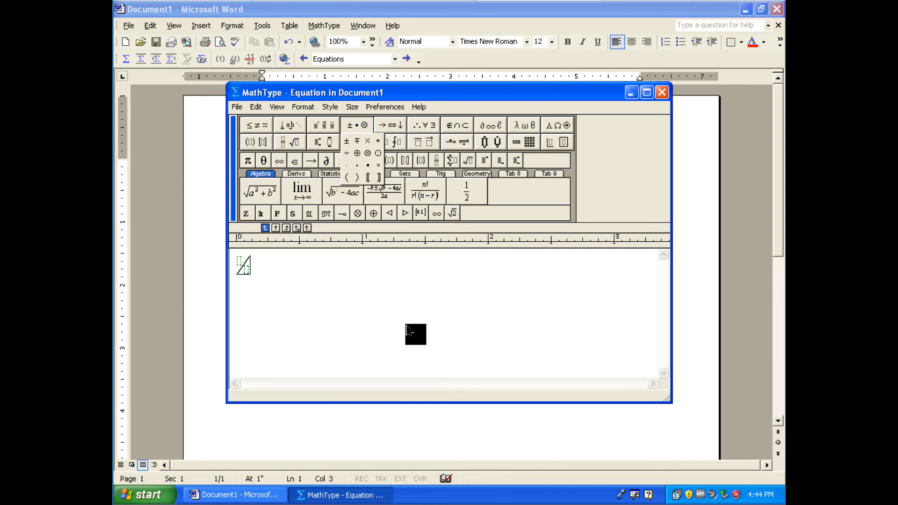
mouse_move(288, 142)
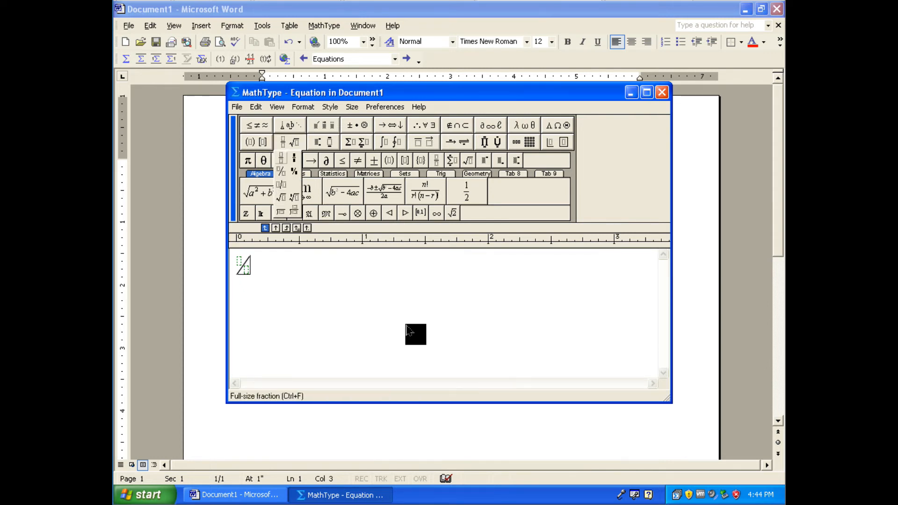
left_click(280, 171)
left_click(406, 326)
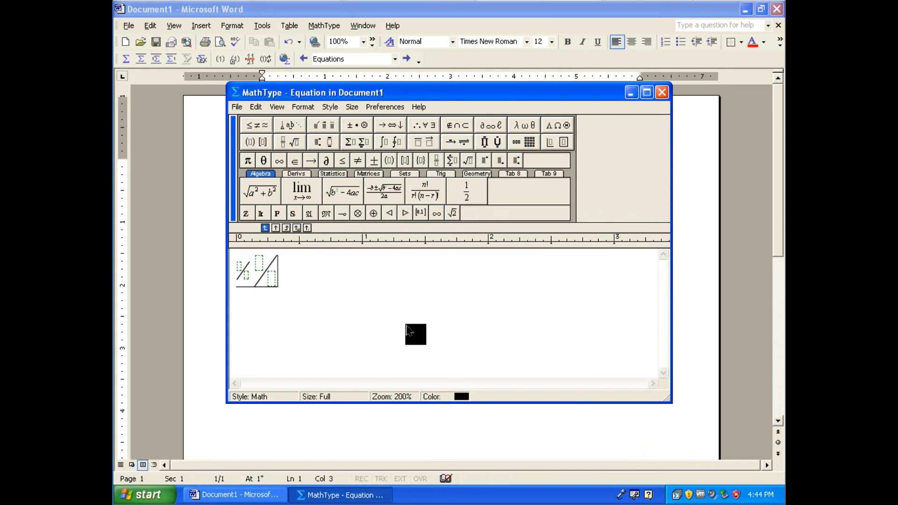
key("shift+Left")
key("Delete")
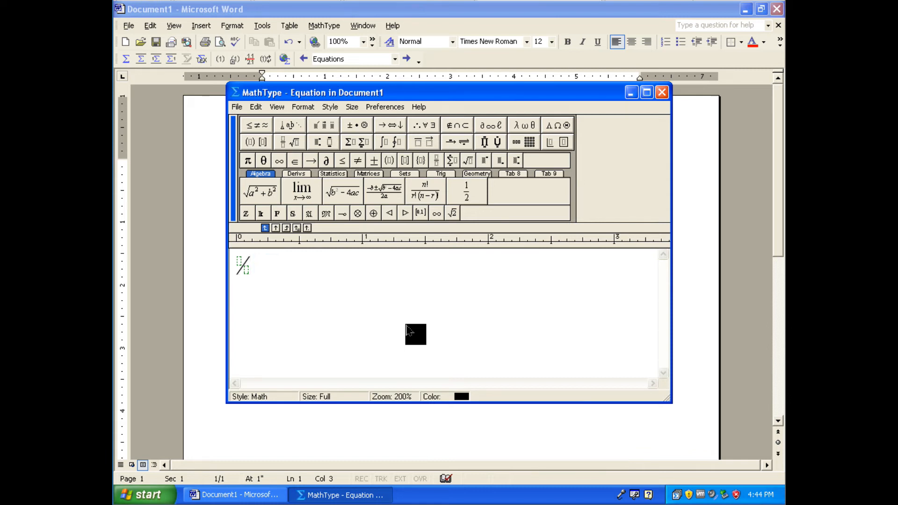
Complete the mixed number 2 1/2 using the diagonal fraction and start a second line in the equation
key("Home")
key("Tab")
key("Tab")
type("2")
key("Tab")
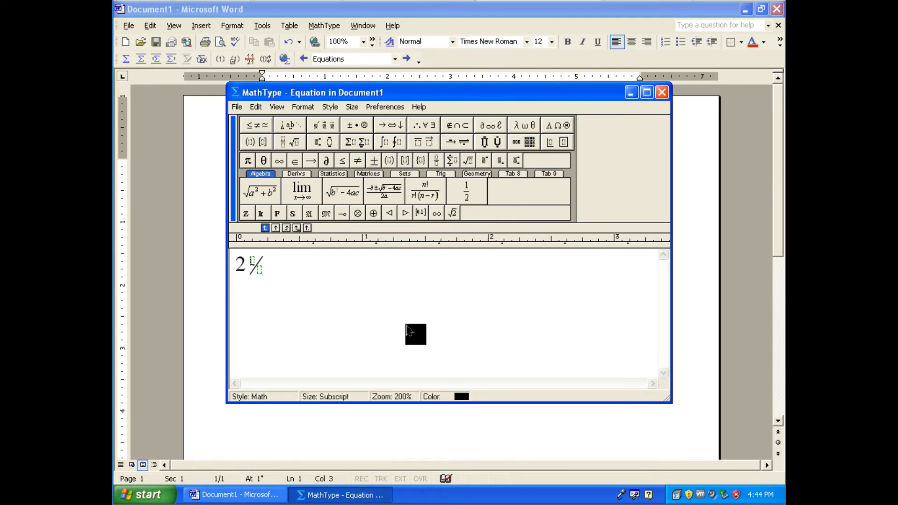
type("1/2")
key("Tab")
key("Return")
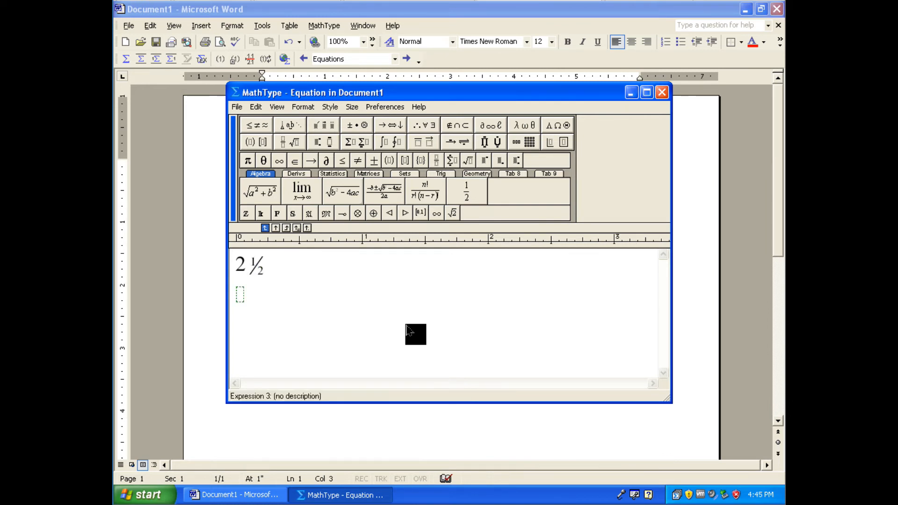
left_click(324, 126)
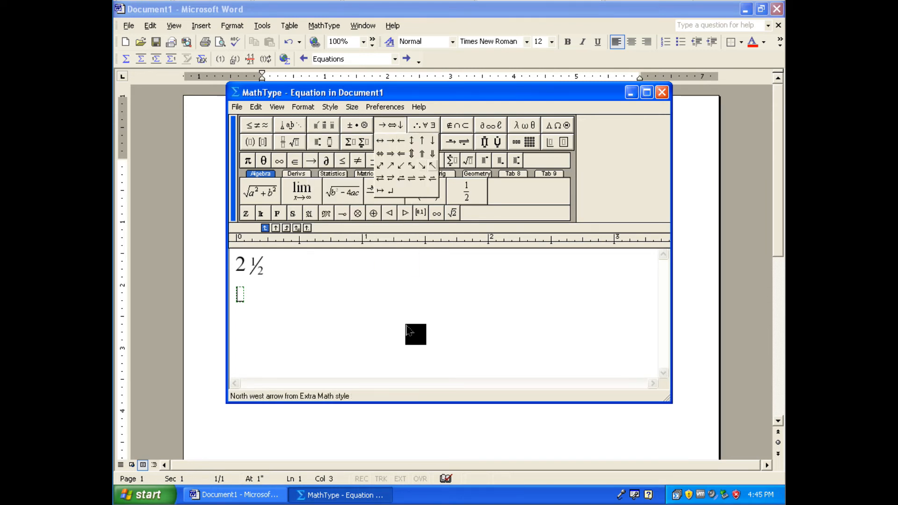
key("Escape")
left_click(424, 125)
mouse_move(457, 126)
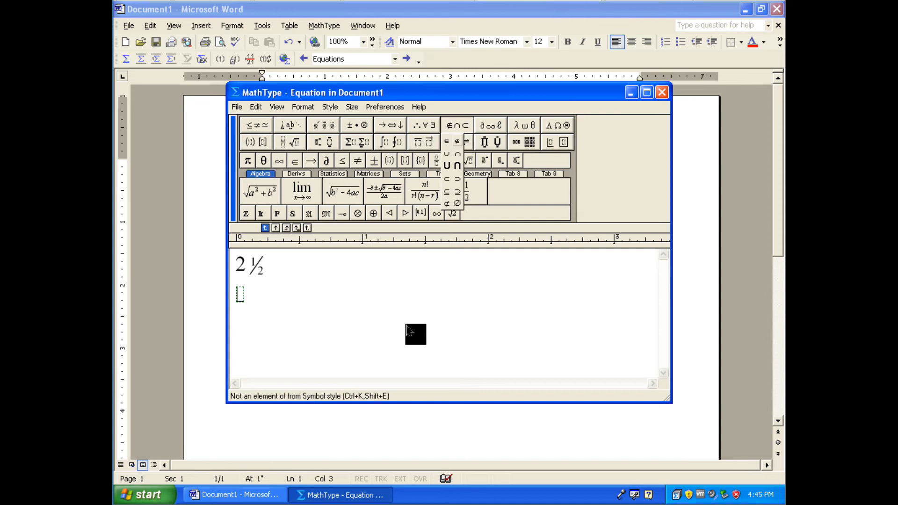
mouse_move(424, 125)
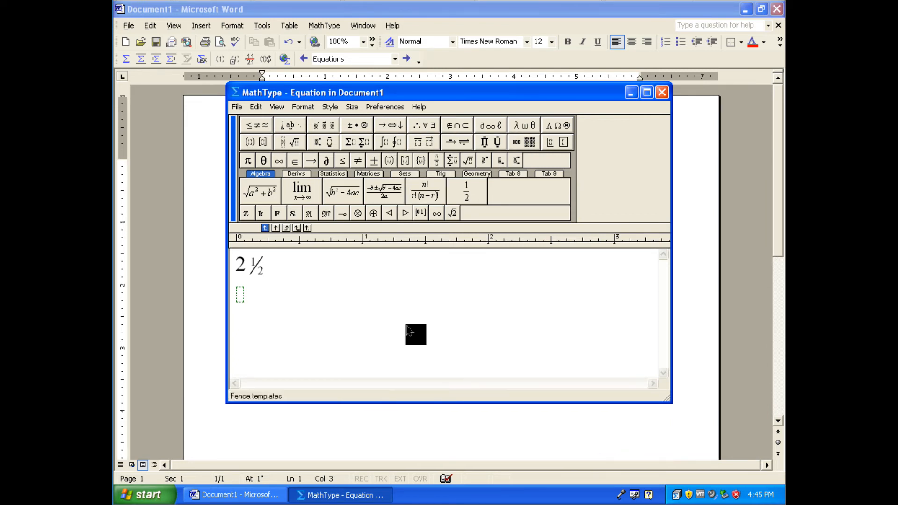
Insert an absolute-value fence on the second line and enter a between the bars
mouse_move(250, 142)
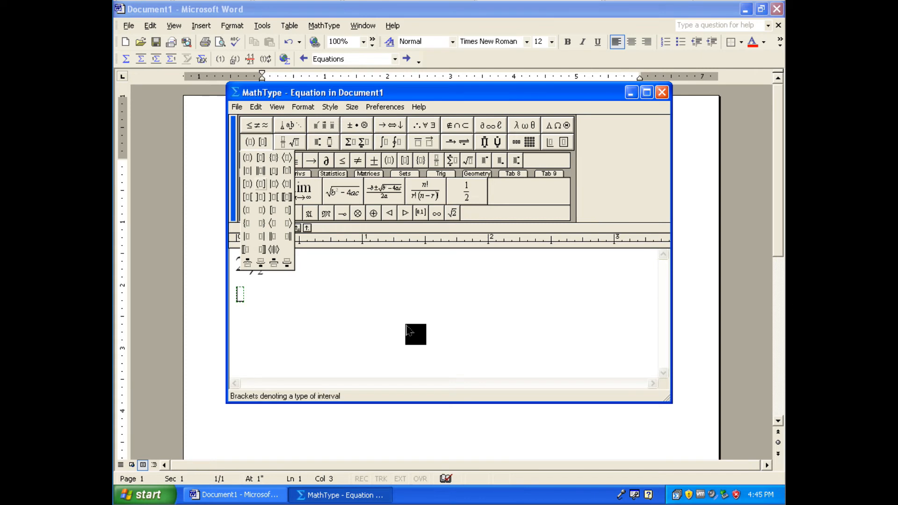
left_click(247, 171)
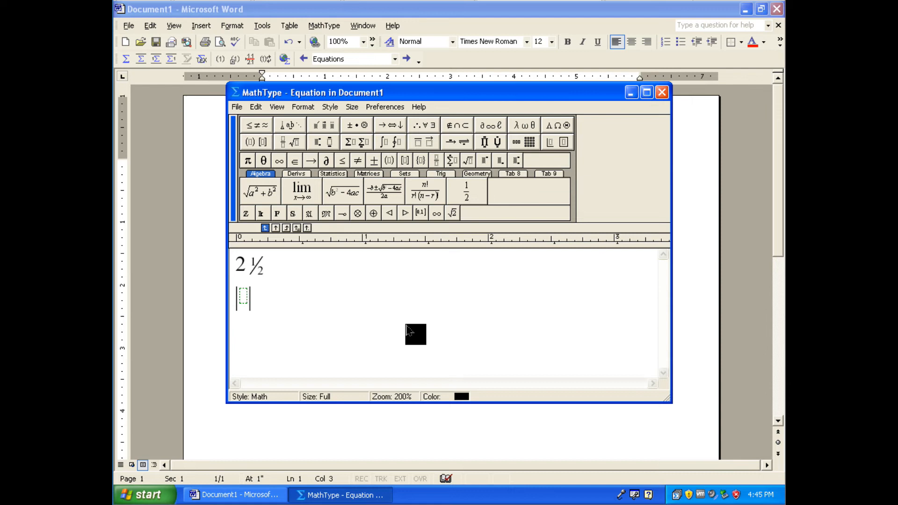
type("a")
Try an over-script and a large operator with over-script limit on the letter a, undoing each one
key("shift+Left")
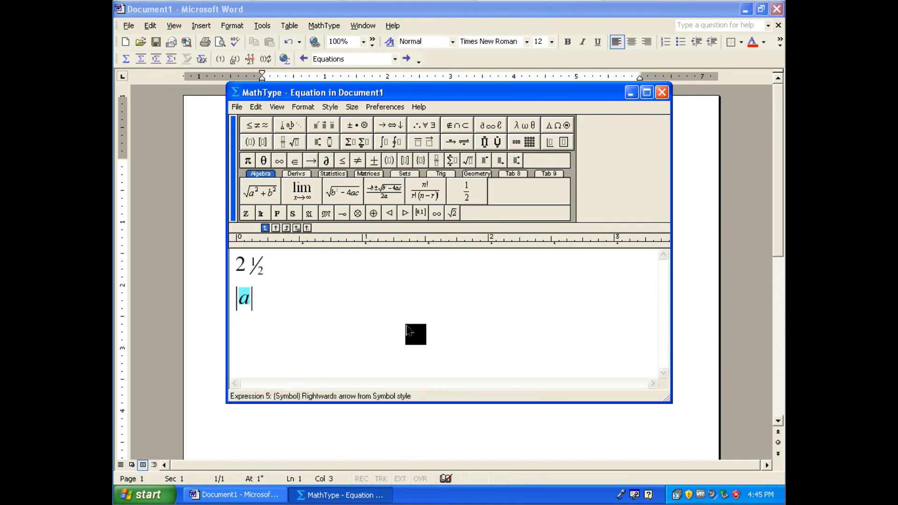
left_click(322, 142)
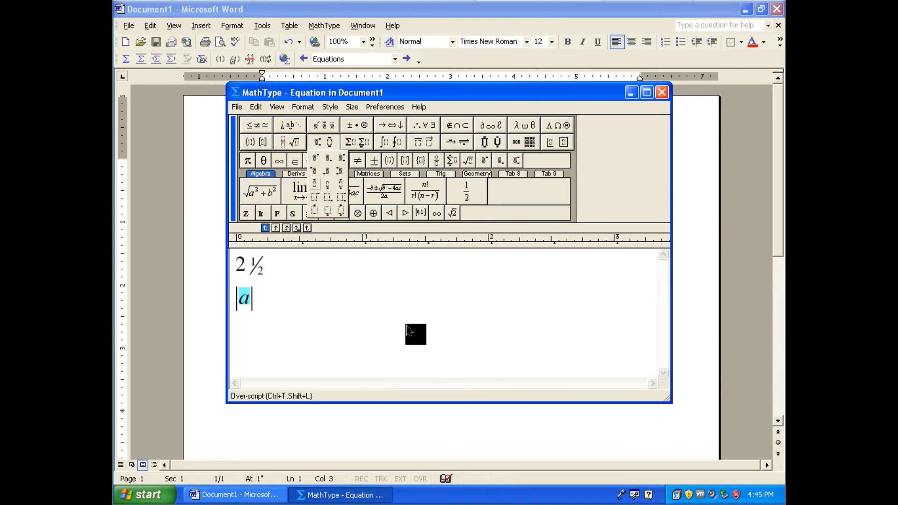
left_click(314, 184)
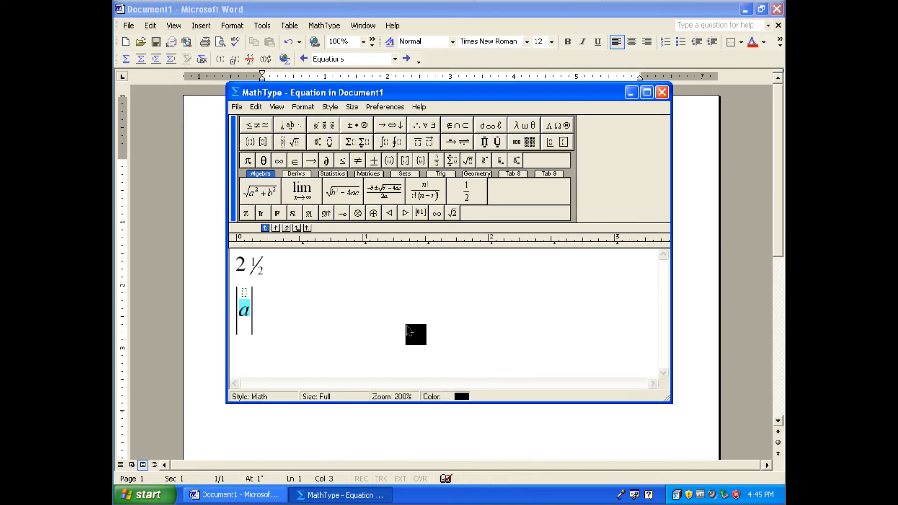
key("ctrl+z")
left_click(323, 141)
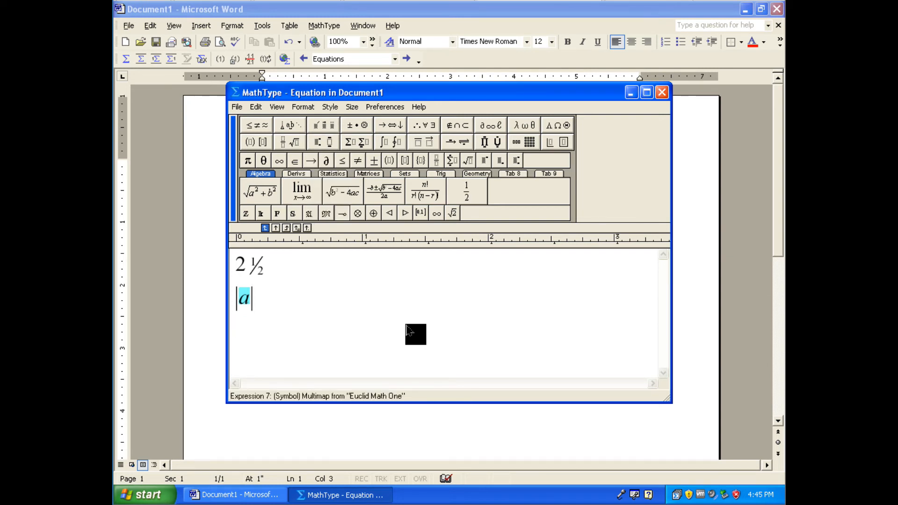
left_click(323, 142)
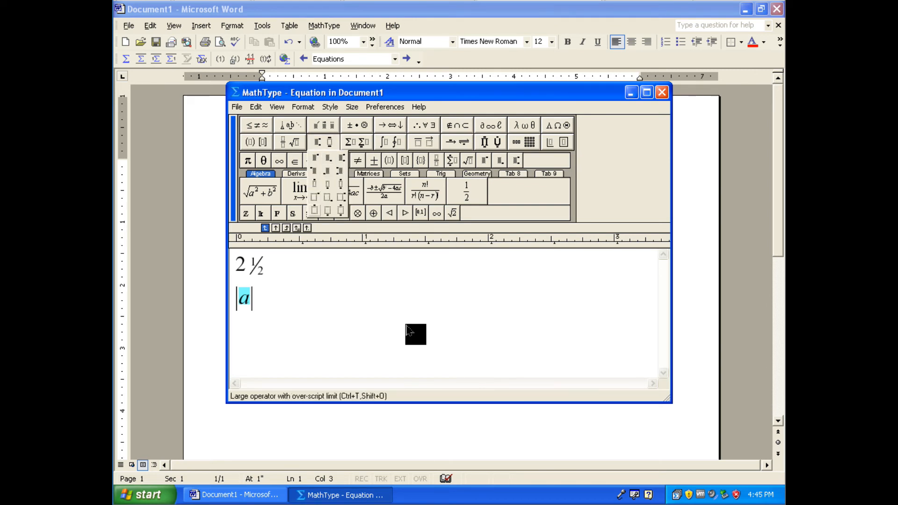
left_click(314, 210)
key("ctrl+z")
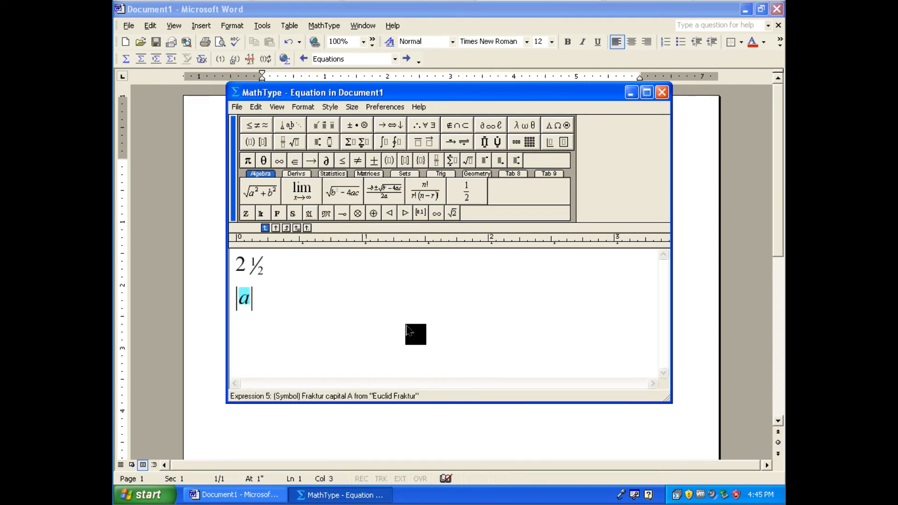
Try a right arrow over-bar on the selected letter a and undo it
left_click(323, 142)
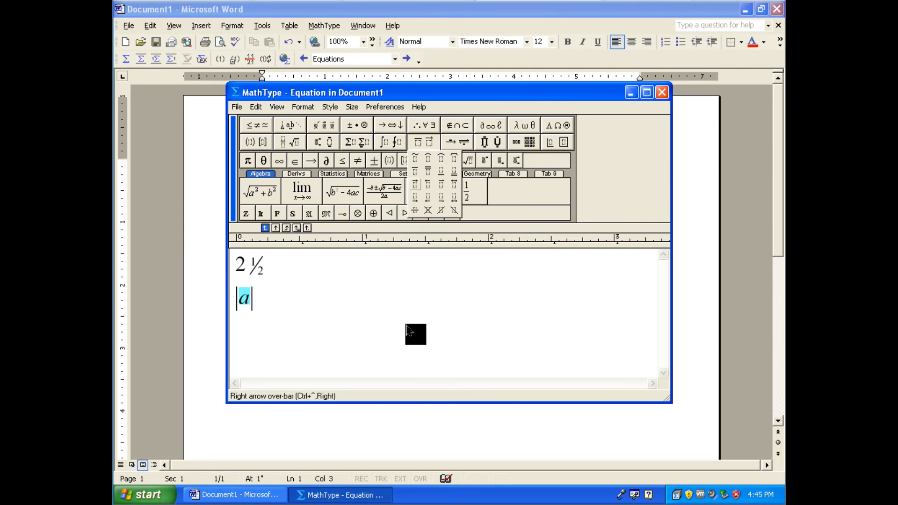
left_click(415, 183)
key("ctrl+z")
left_click(423, 142)
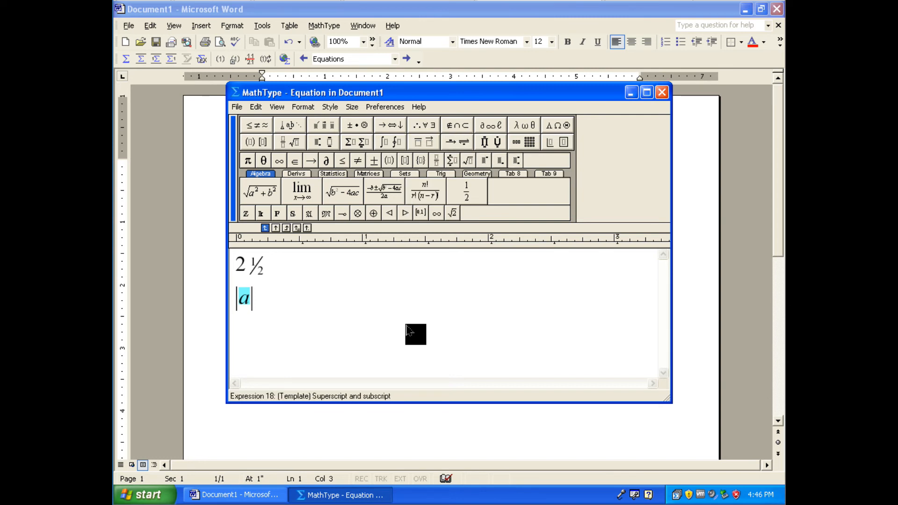
Try an over-script slot above the selected letter a inside the absolute-value bars
left_click(558, 142)
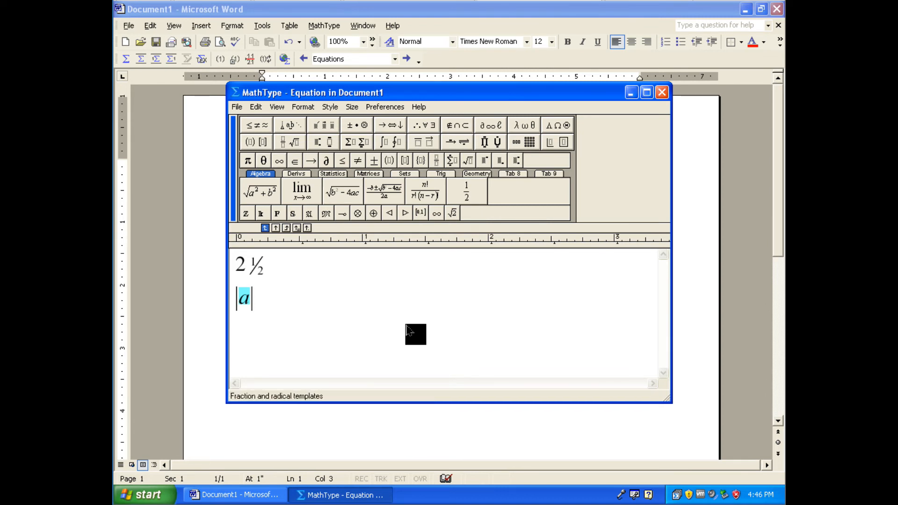
mouse_move(323, 142)
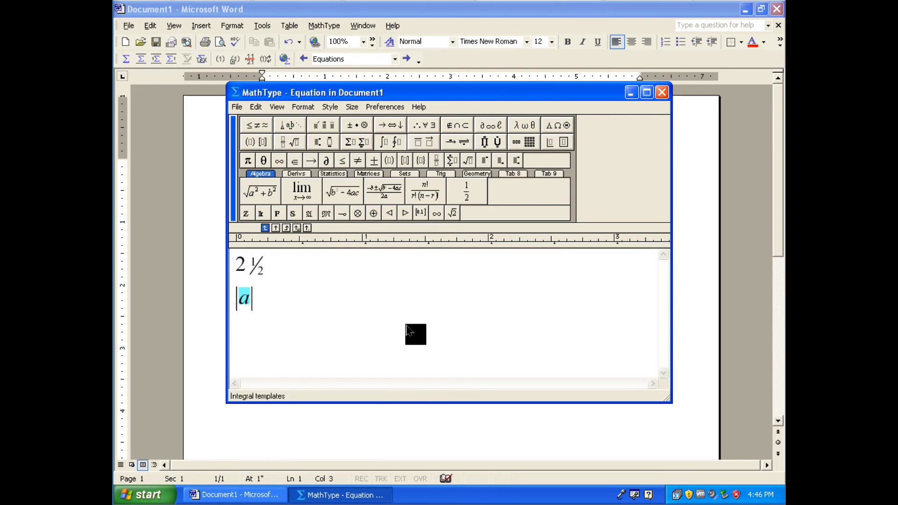
mouse_move(357, 125)
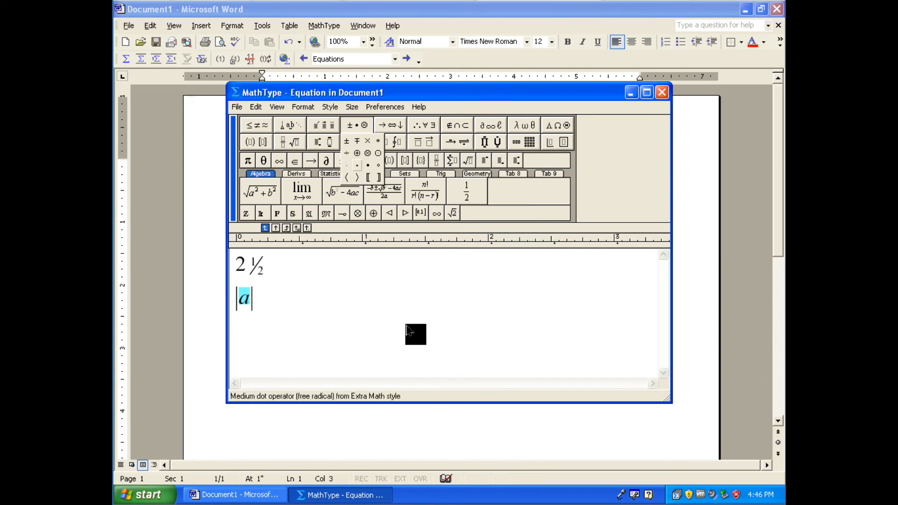
left_click(255, 299)
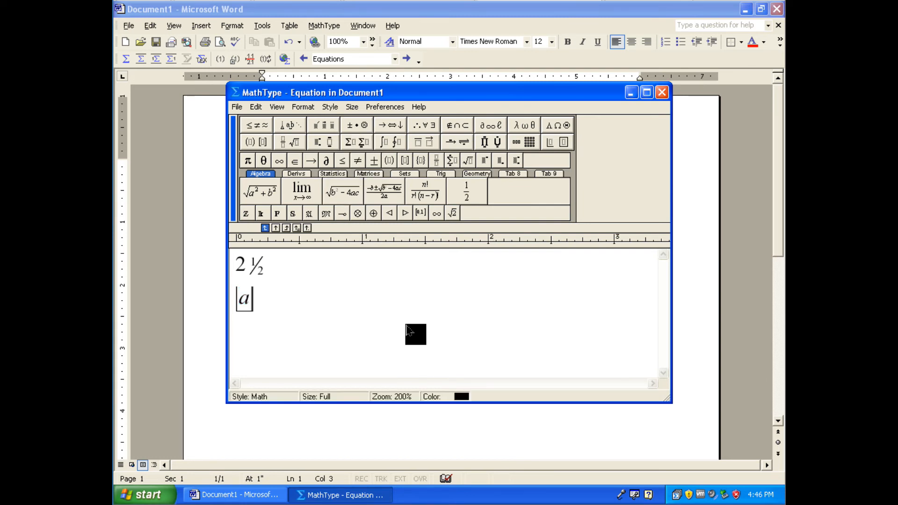
left_click_drag(251, 300, 238, 299)
left_click(357, 142)
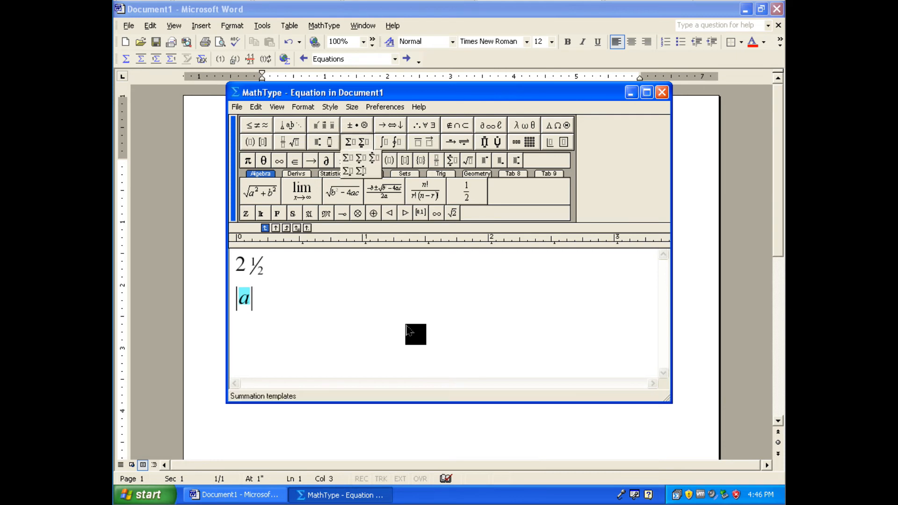
mouse_move(390, 142)
mouse_move(423, 142)
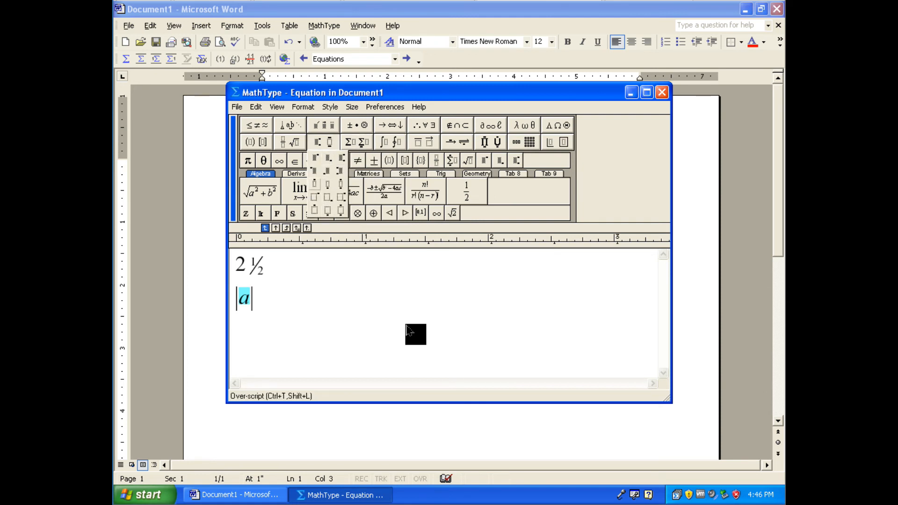
left_click(315, 184)
mouse_move(357, 125)
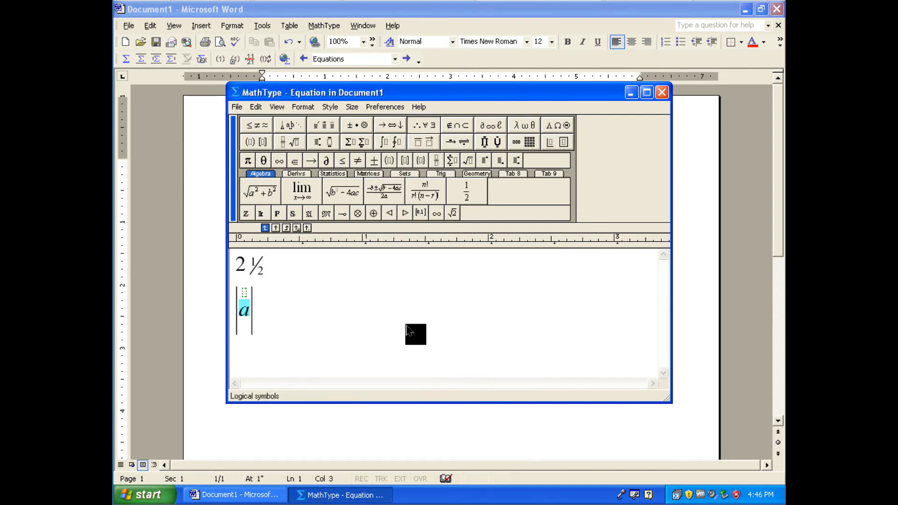
left_click(406, 326)
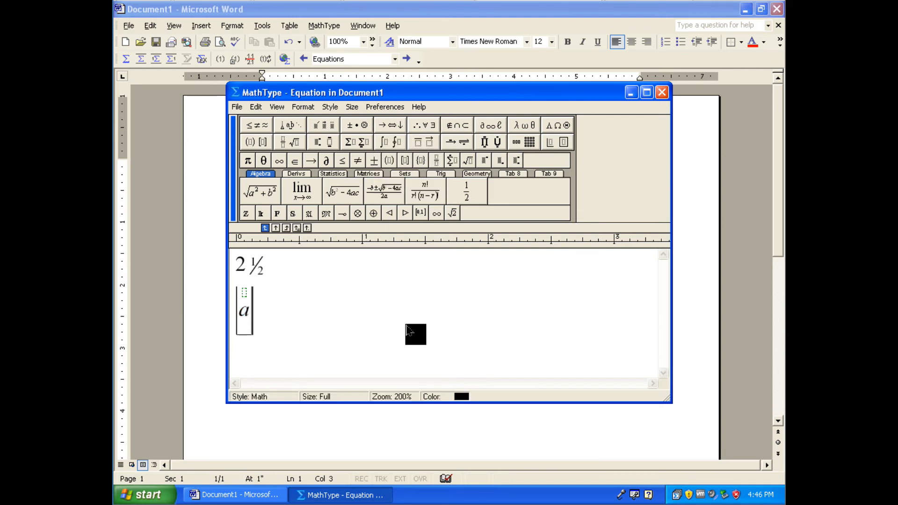
Delete everything in the equation, try entering a backslash, and dismiss the note about TeX commands
key("BackSpace")
key("BackSpace")
key("Delete")
key("Delete")
type("\\")
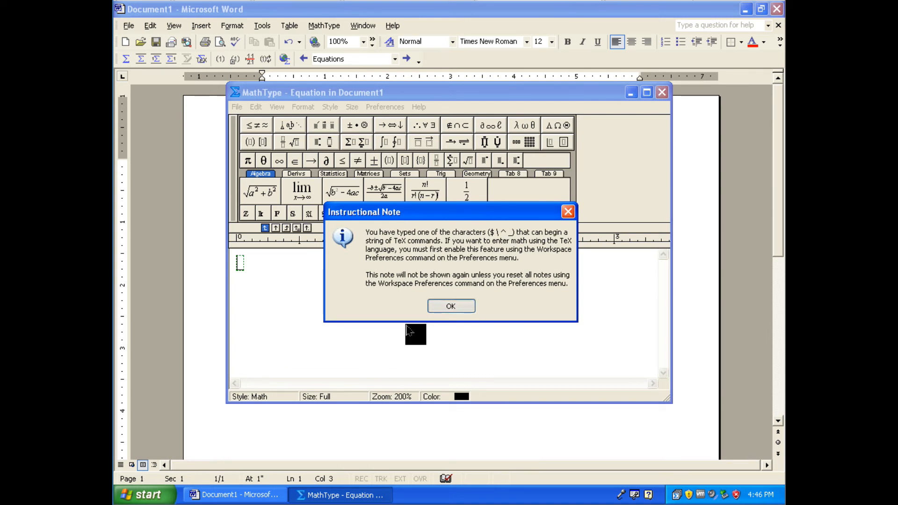
key("Return")
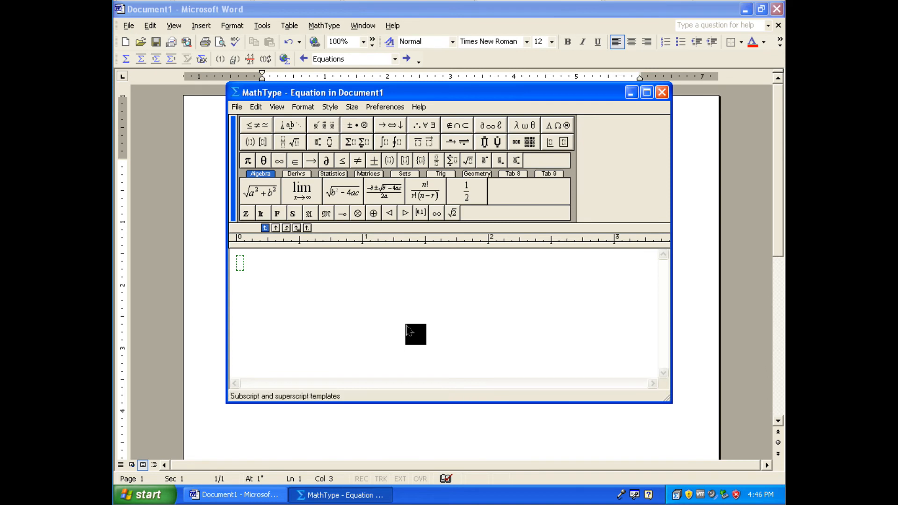
Insert a 3-row, 3-column matrix in parentheses, followed by a multiplication sign, and dismiss the symbol note
left_click(256, 142)
left_click(248, 158)
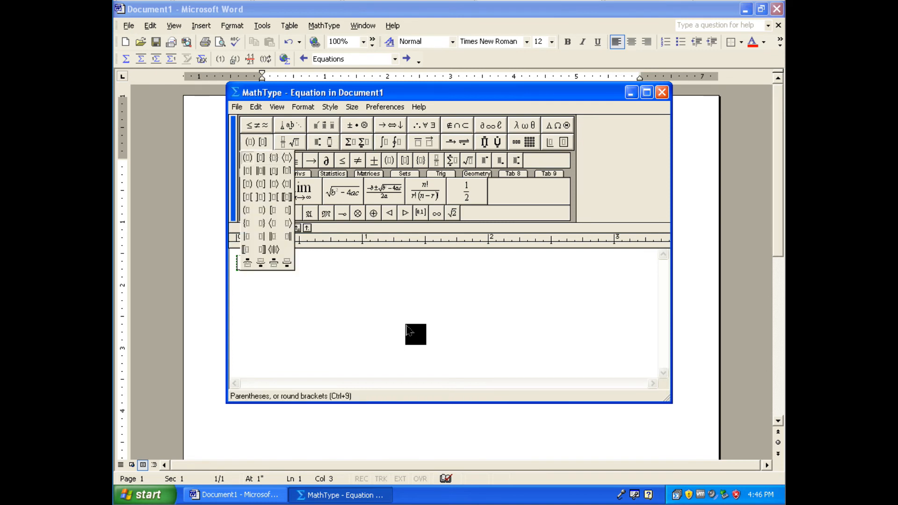
left_click(524, 142)
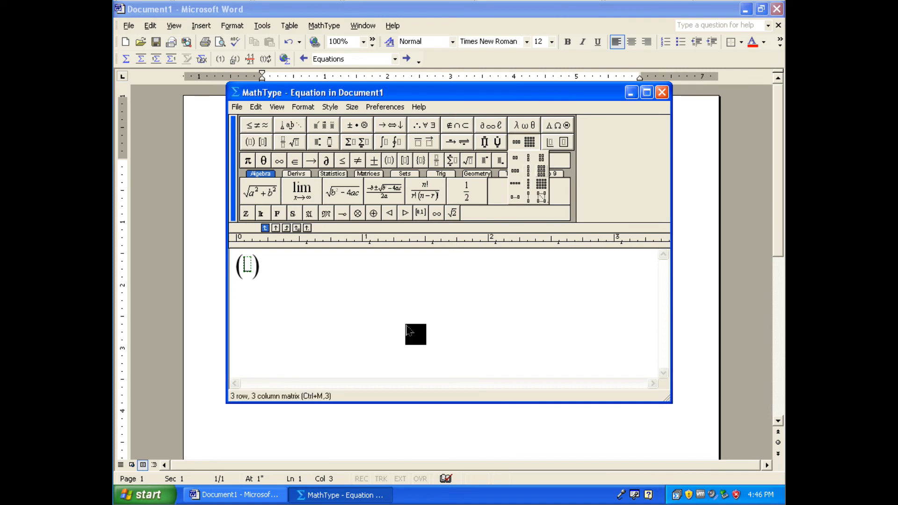
left_click(542, 171)
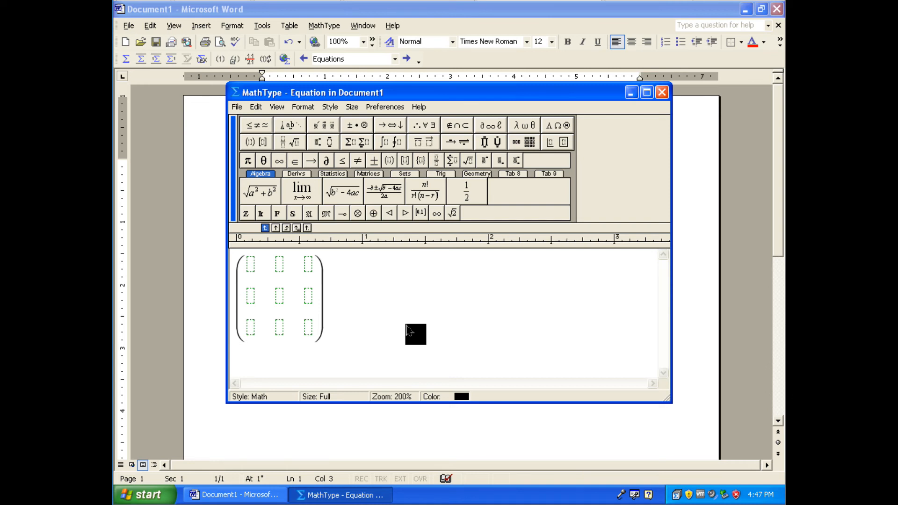
left_click(358, 126)
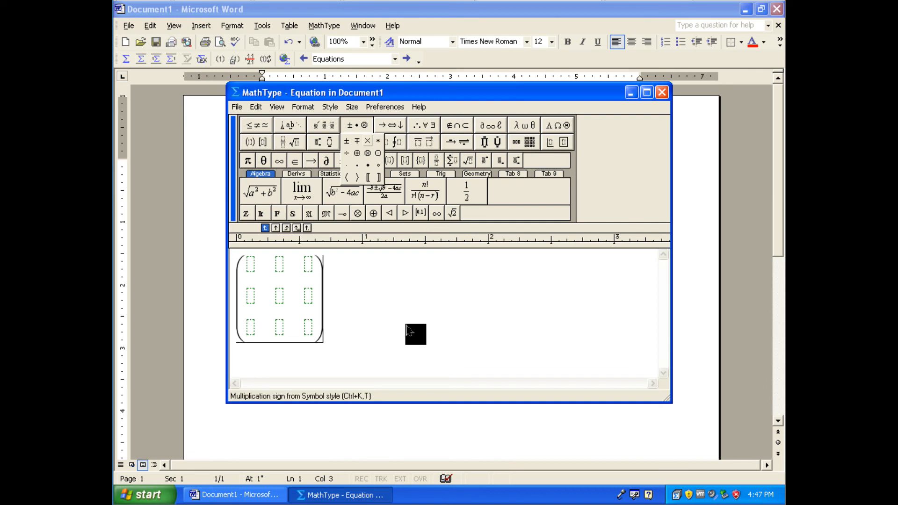
left_click(368, 141)
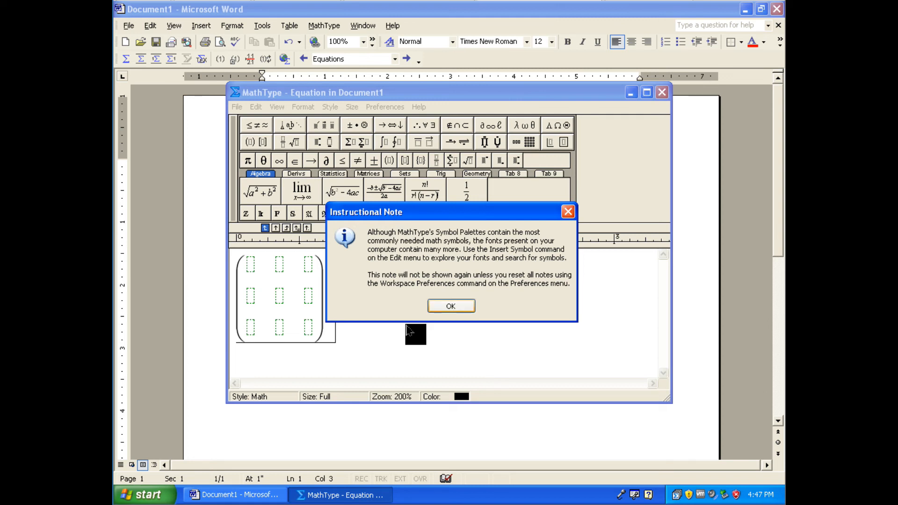
key("Return")
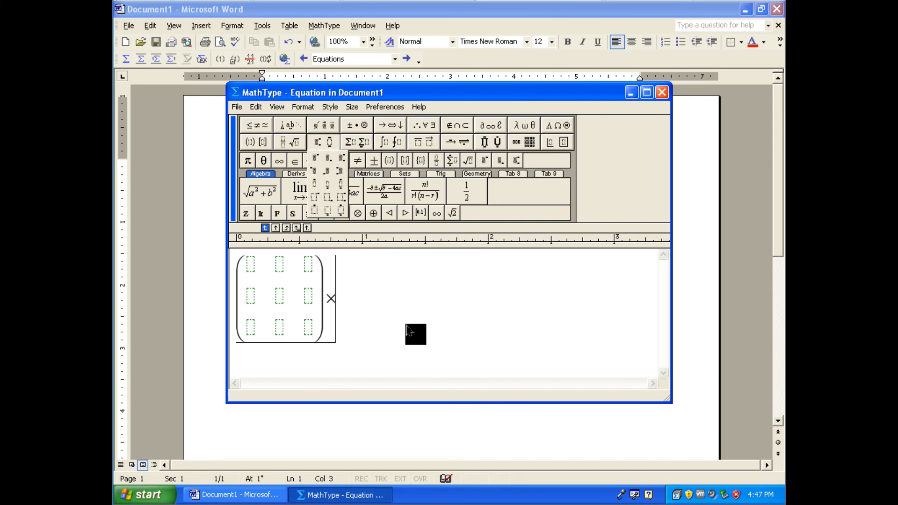
Add a second parenthesized 3-row, 3-column matrix after the multiplication sign, followed by an equals sign
mouse_move(257, 142)
left_click(247, 157)
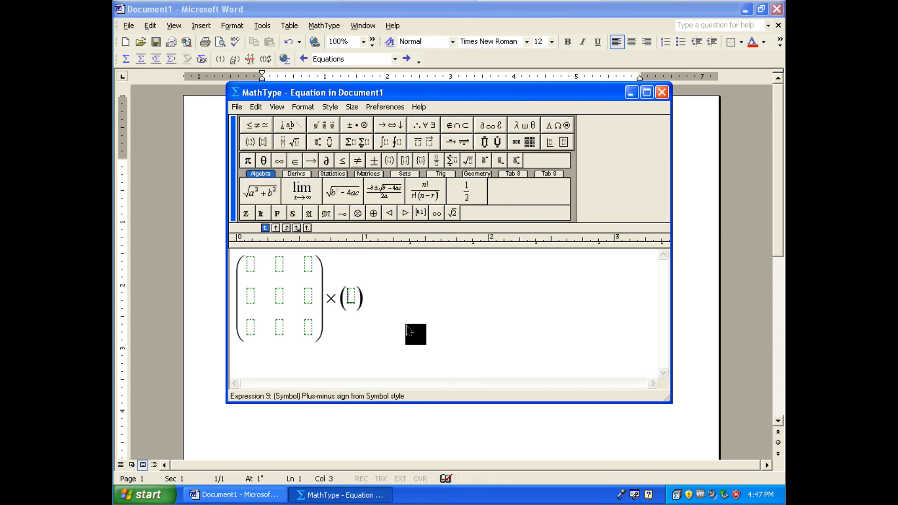
mouse_move(523, 142)
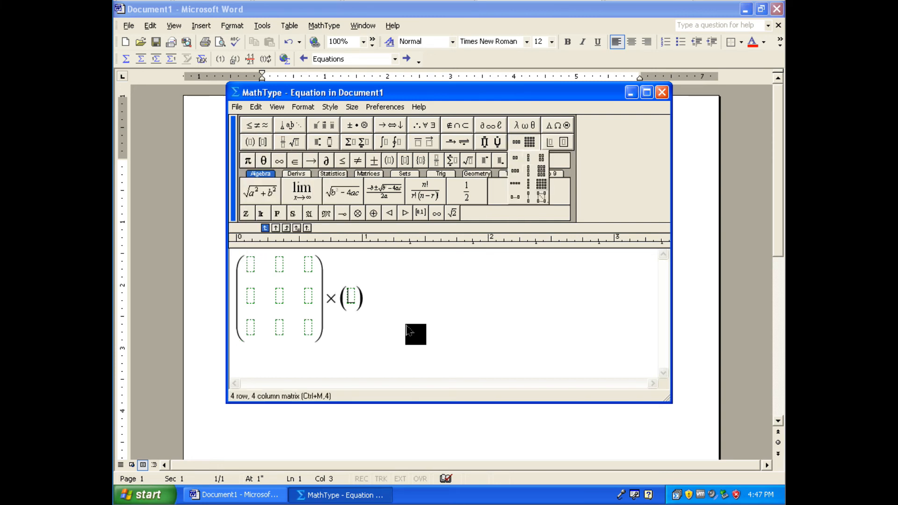
left_click(541, 170)
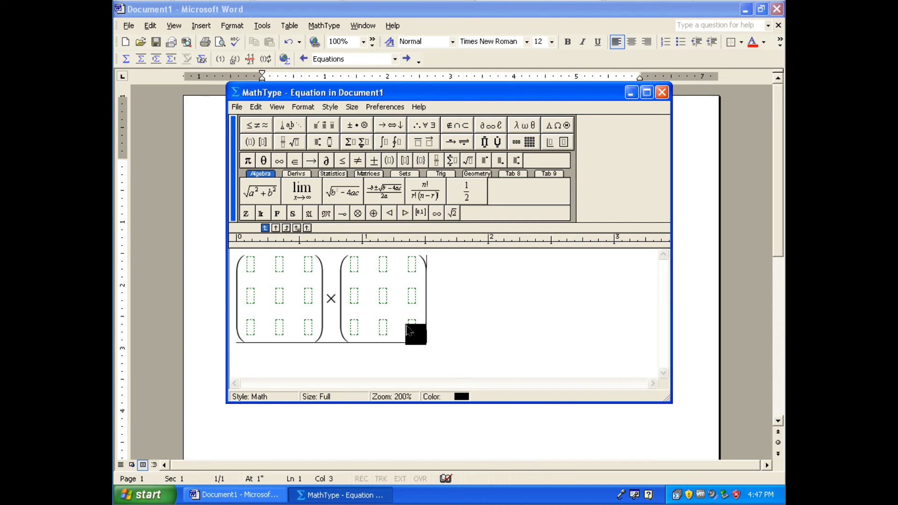
type("=")
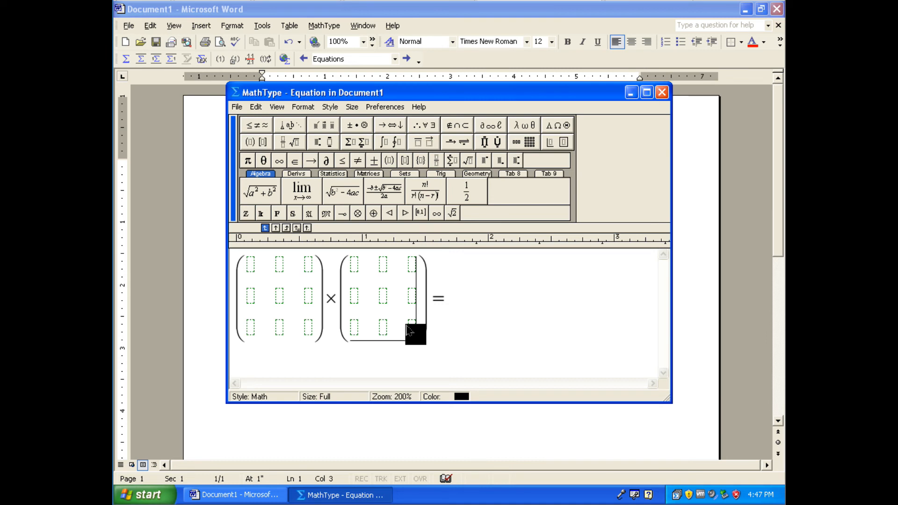
key("Tab")
left_click(524, 142)
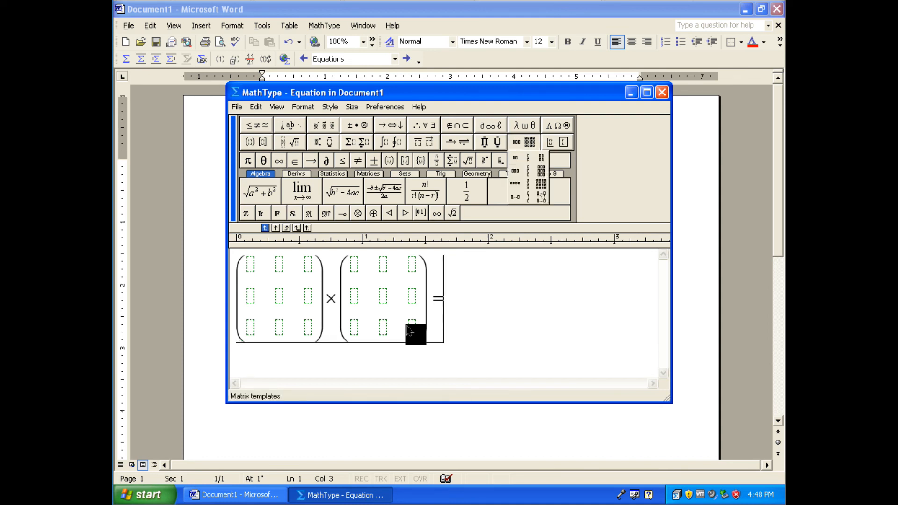
left_click(524, 143)
left_click(257, 142)
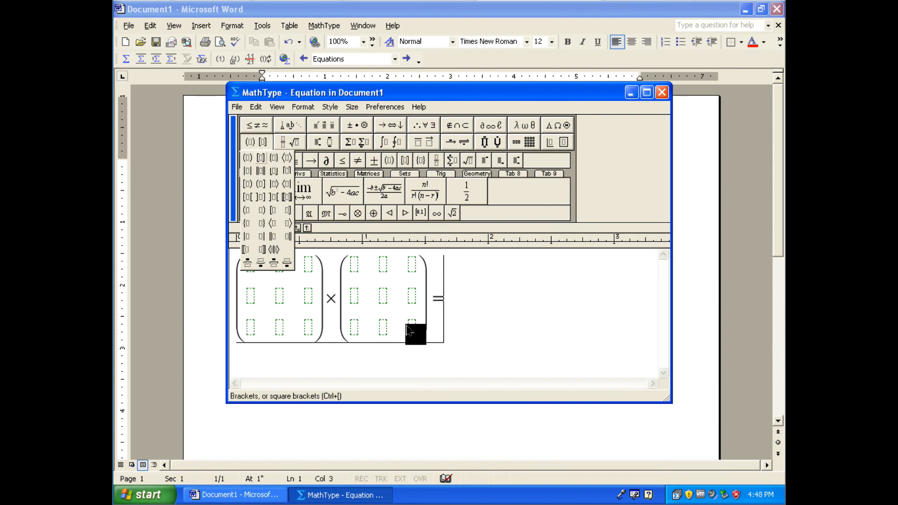
left_click(257, 158)
left_click(256, 142)
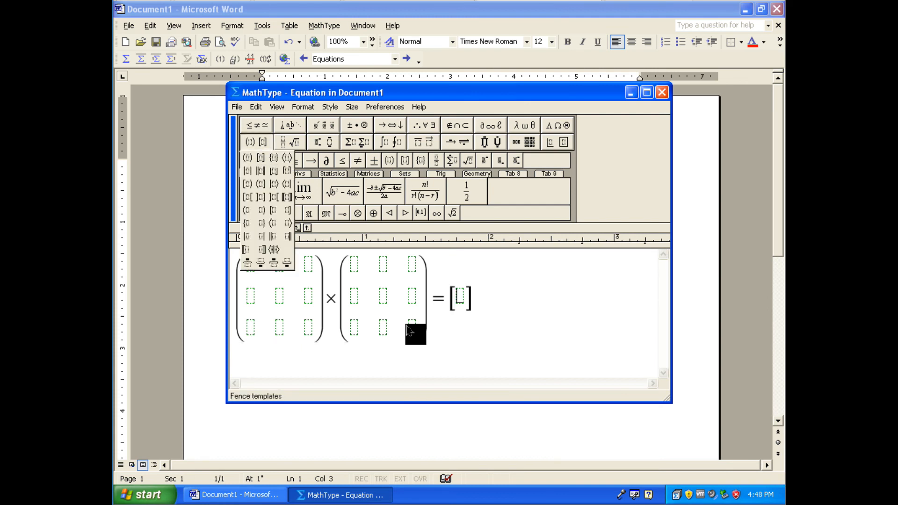
left_click(249, 157)
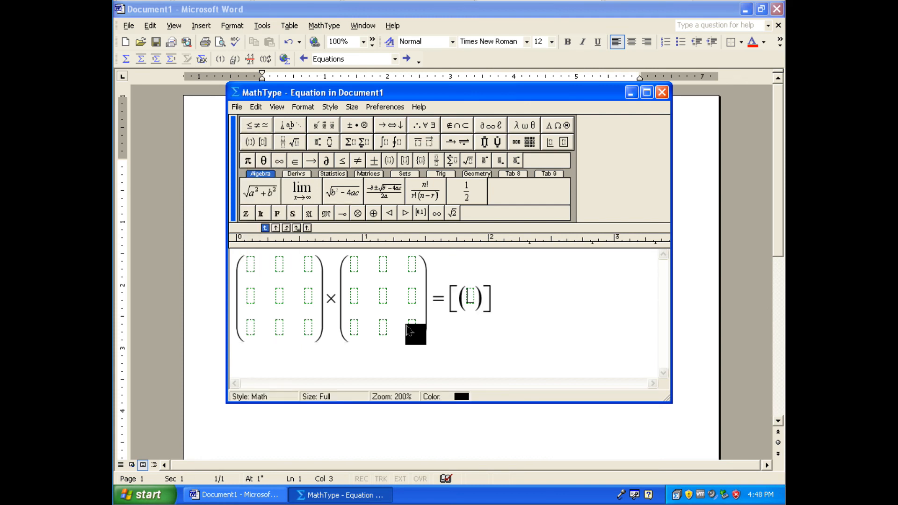
key("BackSpace")
key("BackSpace")
key("BackSpace")
key("BackSpace")
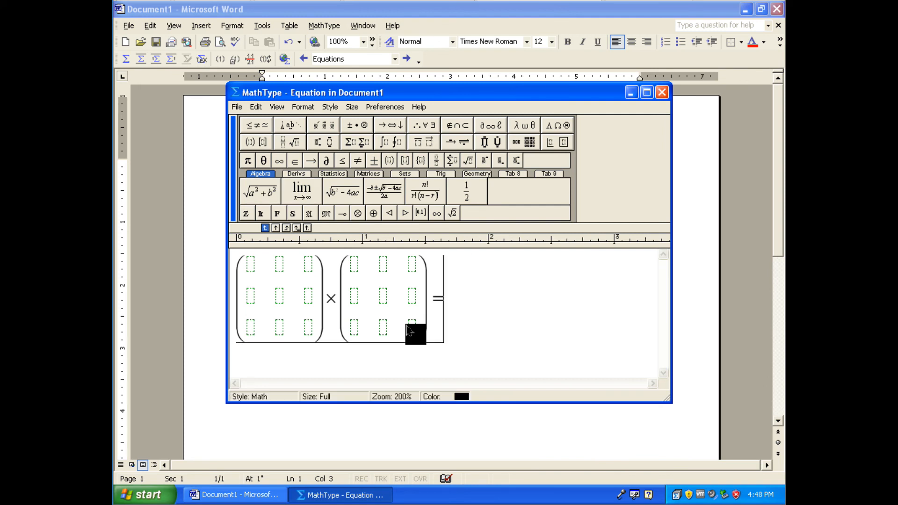
Insert a third 3-row, 3-column matrix in parentheses after the equals sign
left_click(256, 142)
left_click(248, 158)
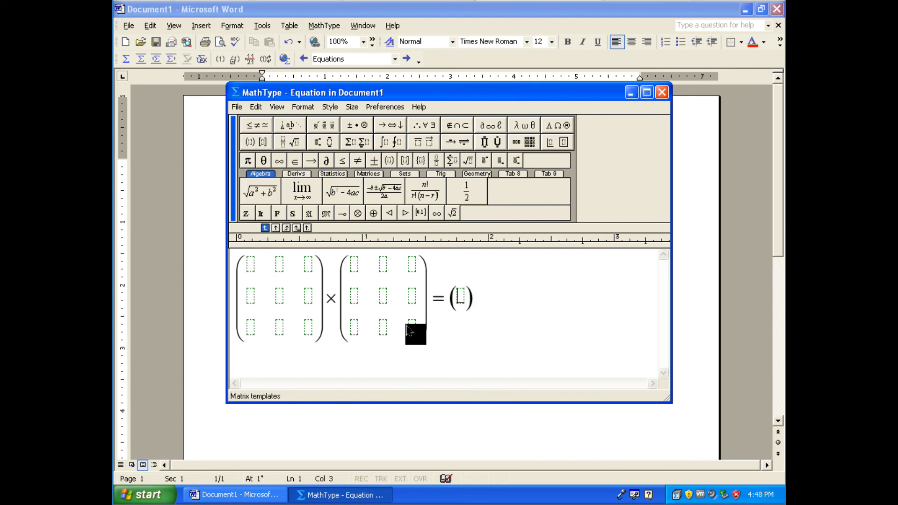
left_click(529, 142)
left_click(541, 171)
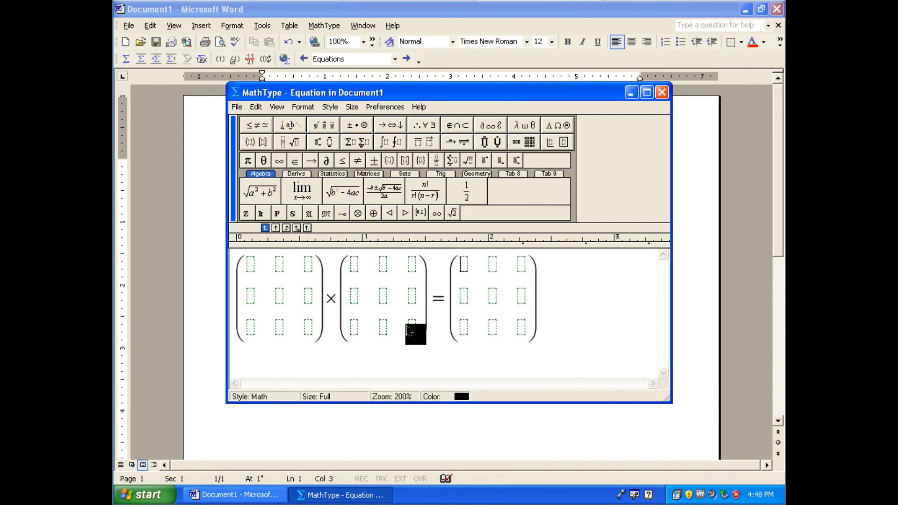
left_click(536, 299)
Exit MathType and save the matrix equation into Document1
left_click(237, 108)
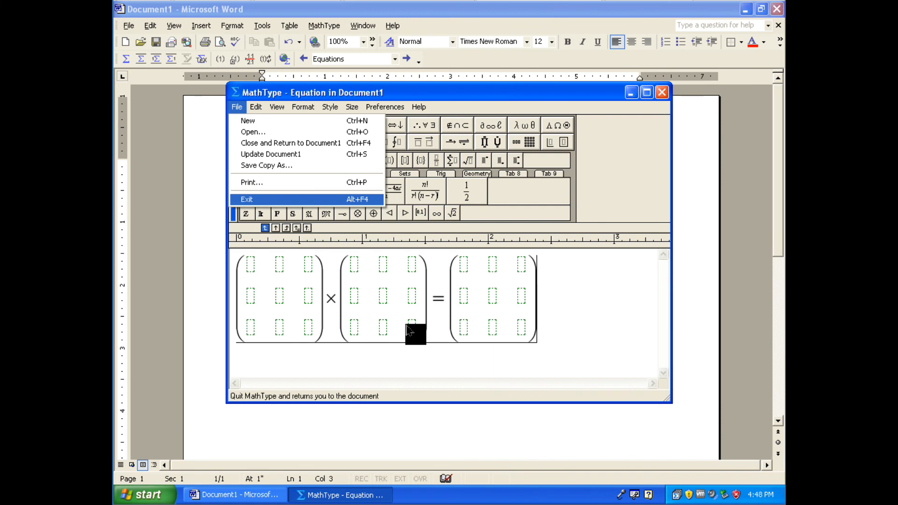
key("Return")
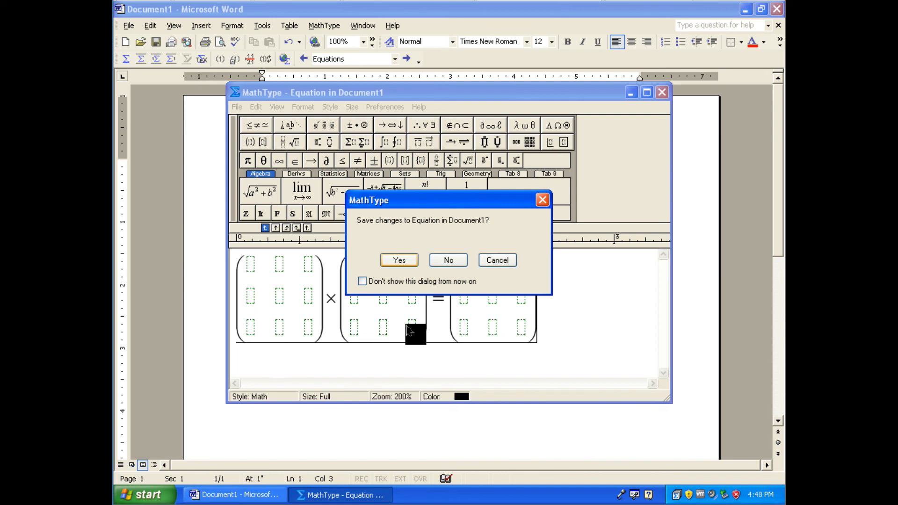
key("Return")
Select the matrix equation object in the Word document and delete it
key("Right")
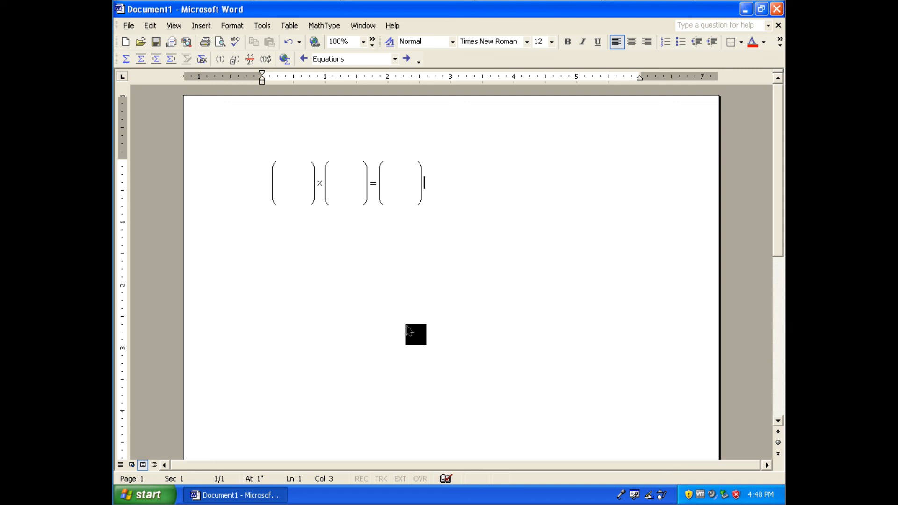
key("shift+Left")
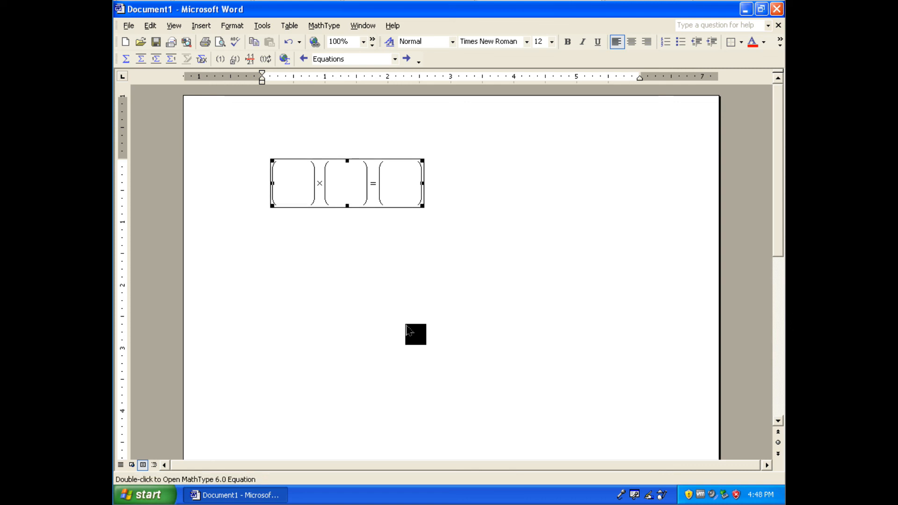
key("Delete")
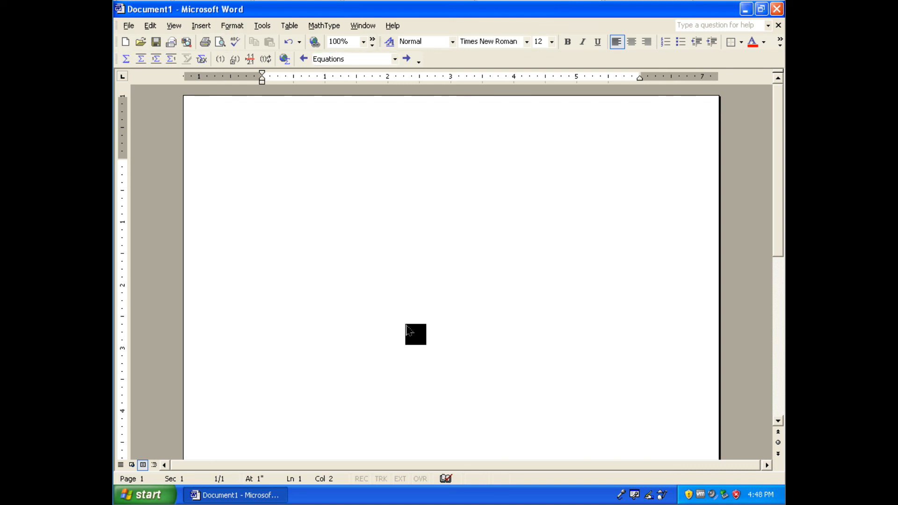
Open a new blank MathType equation from Word, then exit without saving the changes
left_click(394, 59)
left_click(394, 59)
left_click(395, 59)
left_click(395, 59)
key("ctrl+alt+q")
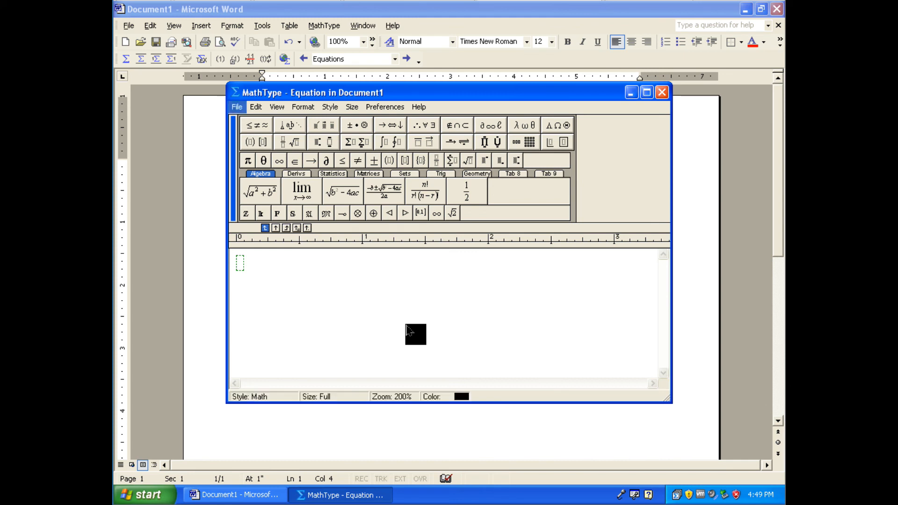
left_click(238, 107)
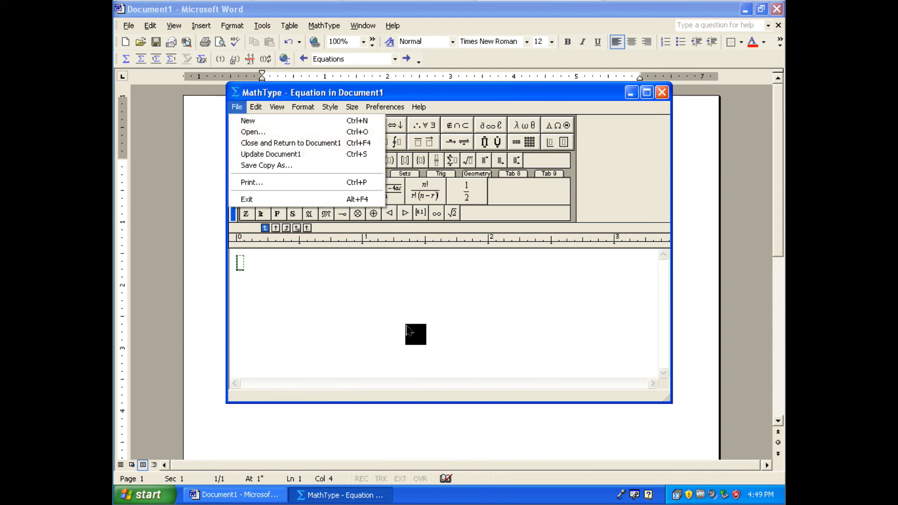
left_click(246, 200)
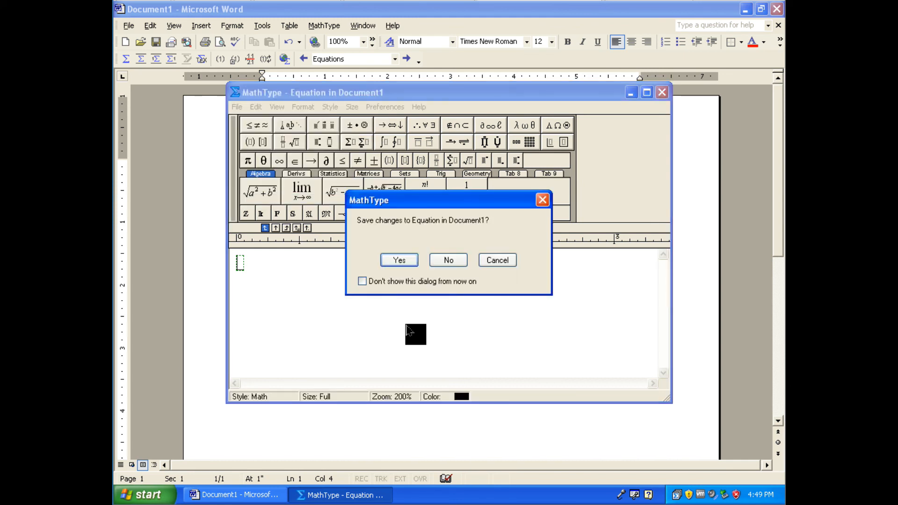
left_click(448, 260)
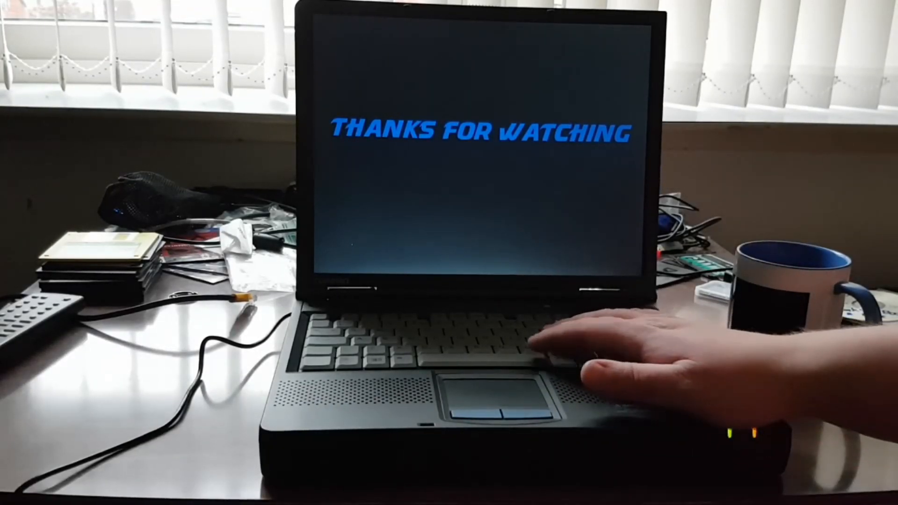
key("space")
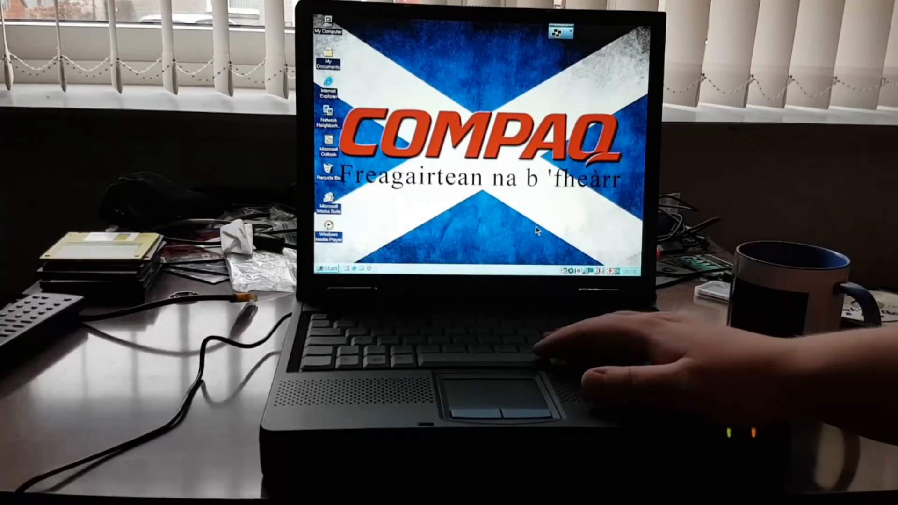
key("alt+F4")
key("Return")
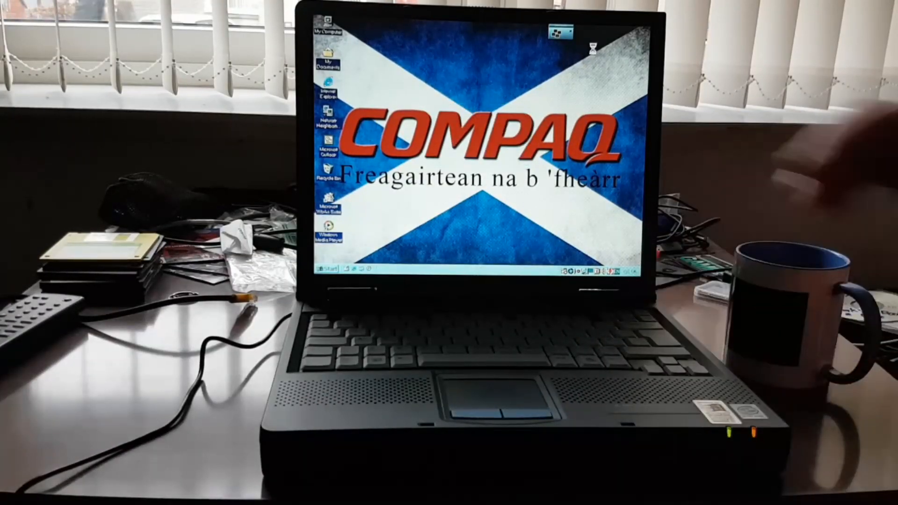